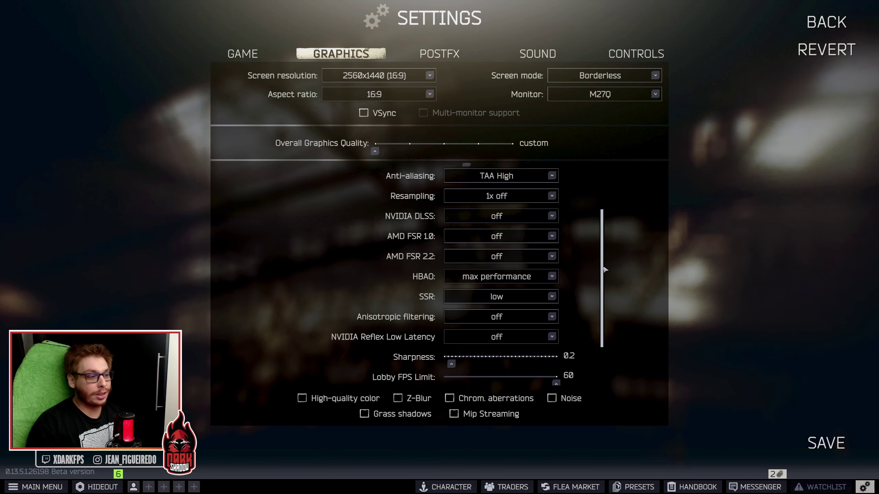
Step: Review the remaining Graphics settings, the PostFX, Sound and Controls settings, and the Game settings
{"action": "scroll", "coordinate": [604, 269], "scroll_direction": "down", "scroll_amount": 3}
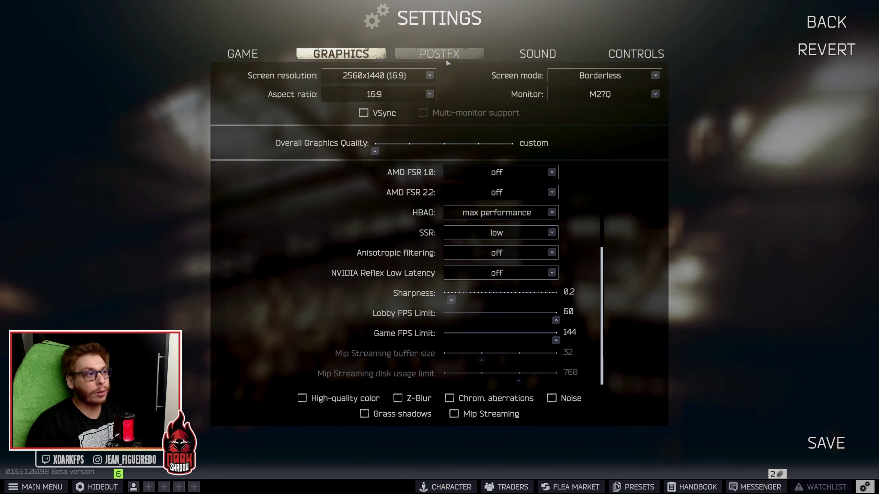
{"action": "left_click", "coordinate": [484, 54]}
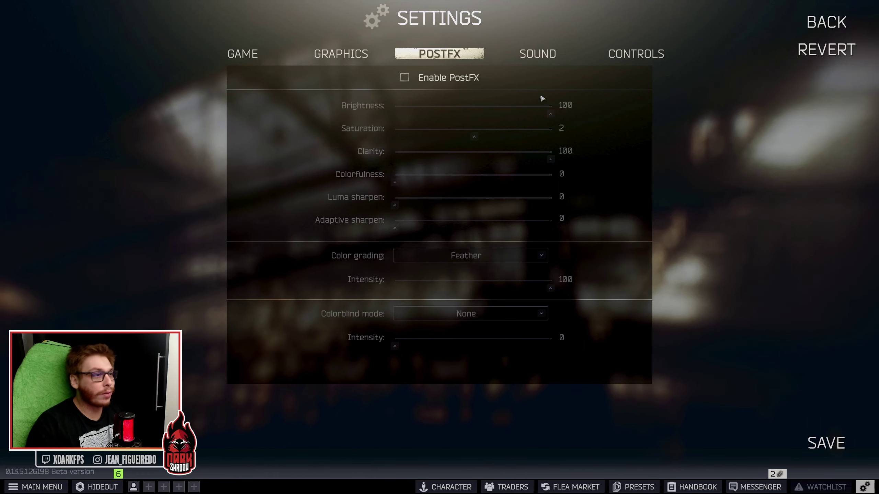
{"action": "left_click", "coordinate": [546, 60]}
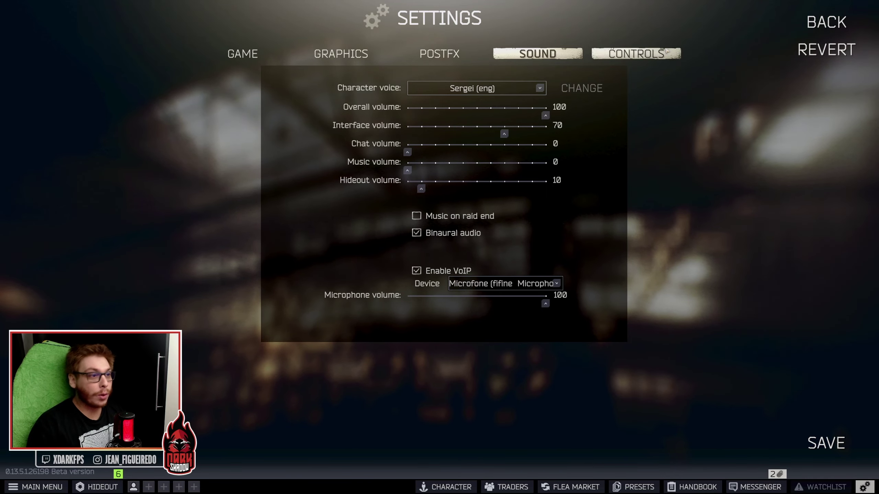
{"action": "left_click", "coordinate": [636, 54]}
{"action": "scroll", "coordinate": [582, 289], "scroll_direction": "down", "scroll_amount": 5}
{"action": "scroll", "coordinate": [584, 288], "scroll_direction": "down", "scroll_amount": 5}
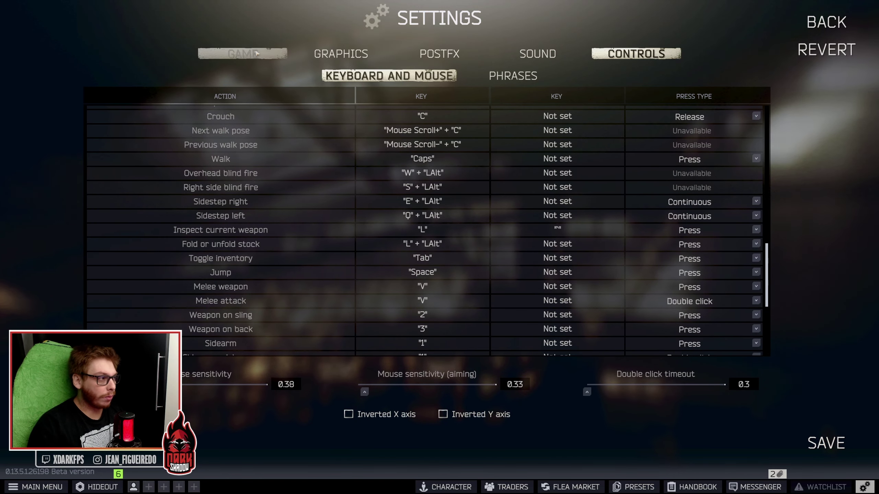
{"action": "left_click", "coordinate": [242, 54]}
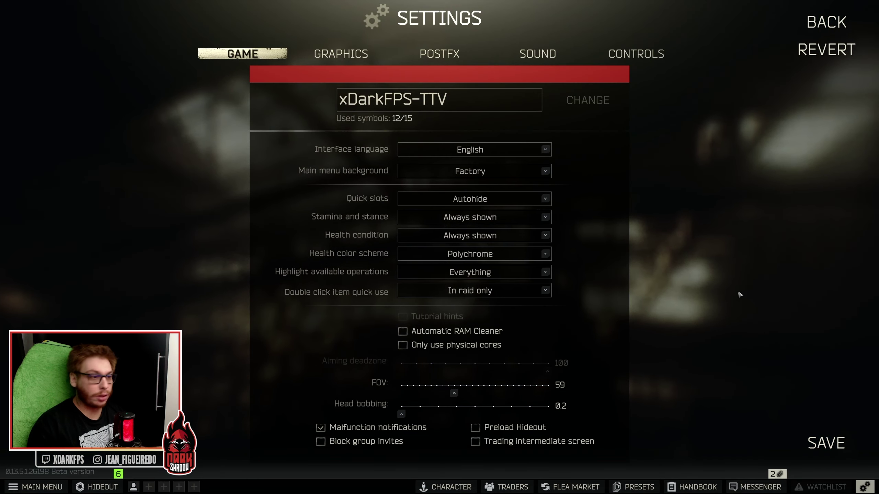
Step: Switch to the Battlestate Games launcher, examine its settings for what happens on game launch, and close it
{"action": "key", "text": "super+d"}
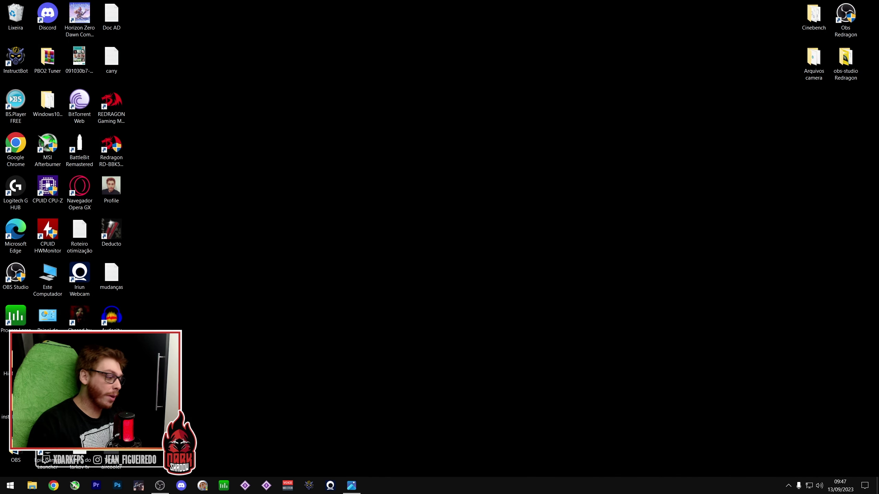
{"action": "left_click", "coordinate": [138, 486]}
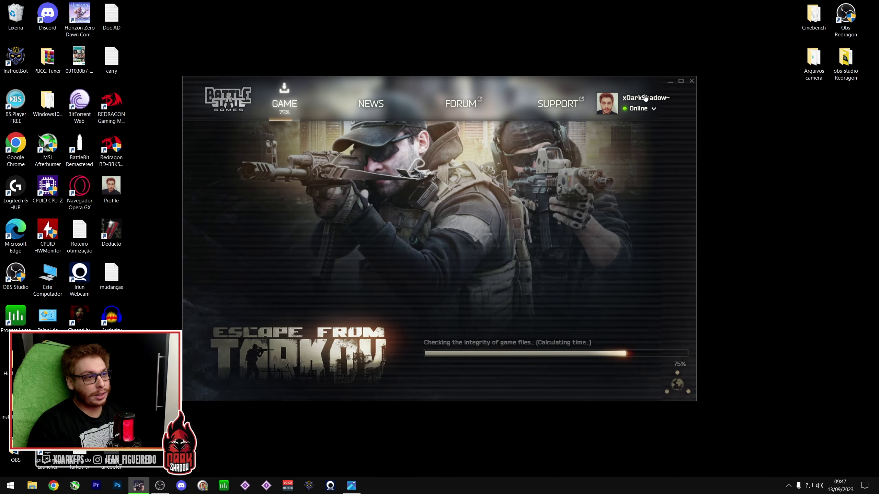
{"action": "left_click", "coordinate": [653, 108]}
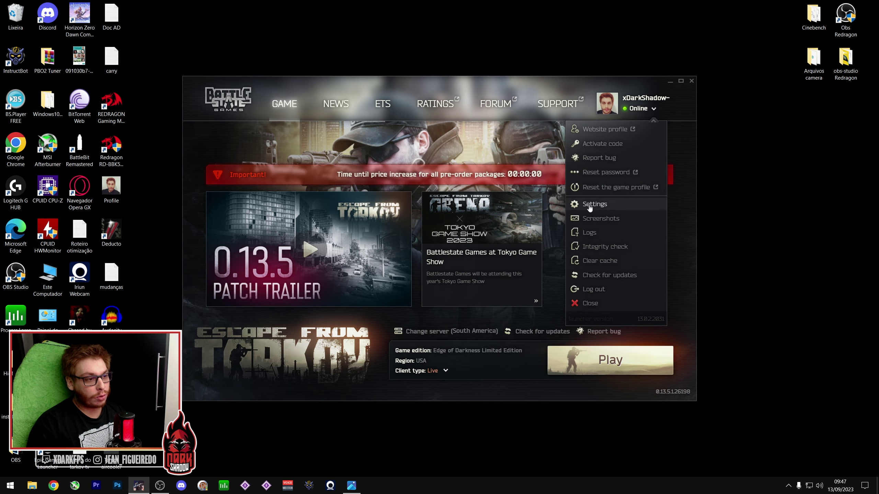
{"action": "left_click", "coordinate": [614, 203]}
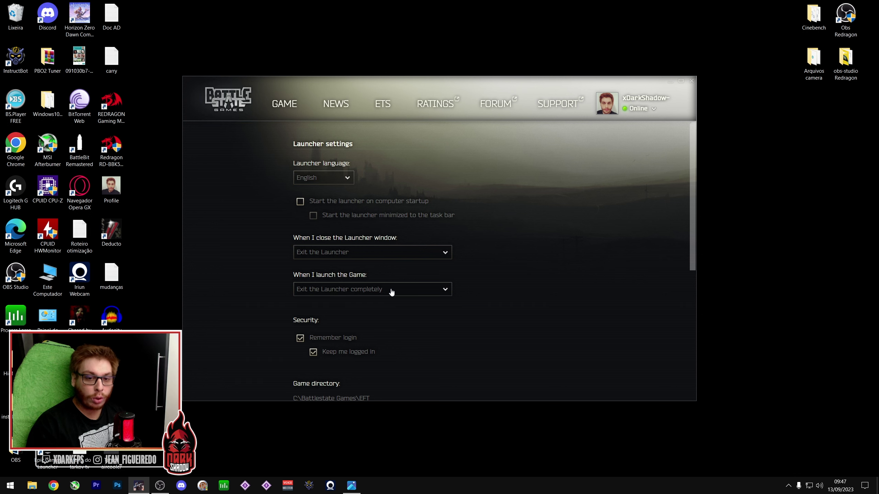
{"action": "key", "text": "alt+F4"}
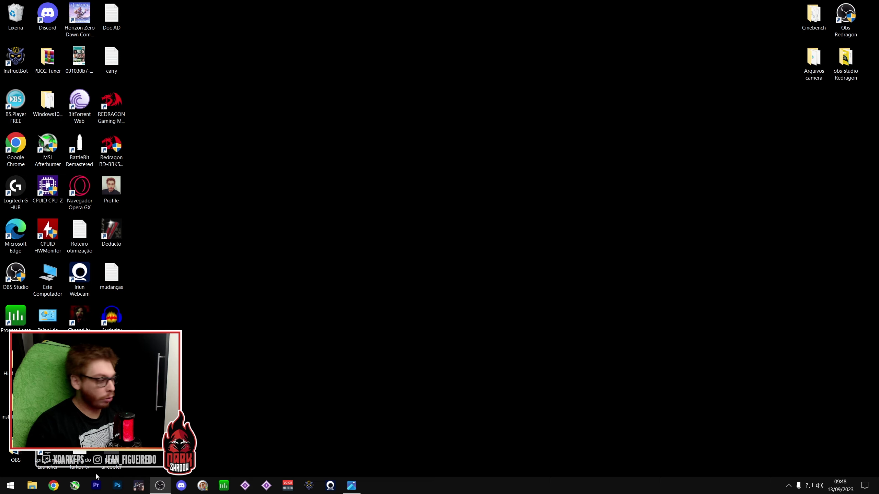
Step: Switch to File Explorer and open the C:\Battlestate Games\EFT folder
{"action": "left_click", "coordinate": [32, 486]}
{"action": "double_click", "coordinate": [124, 136]}
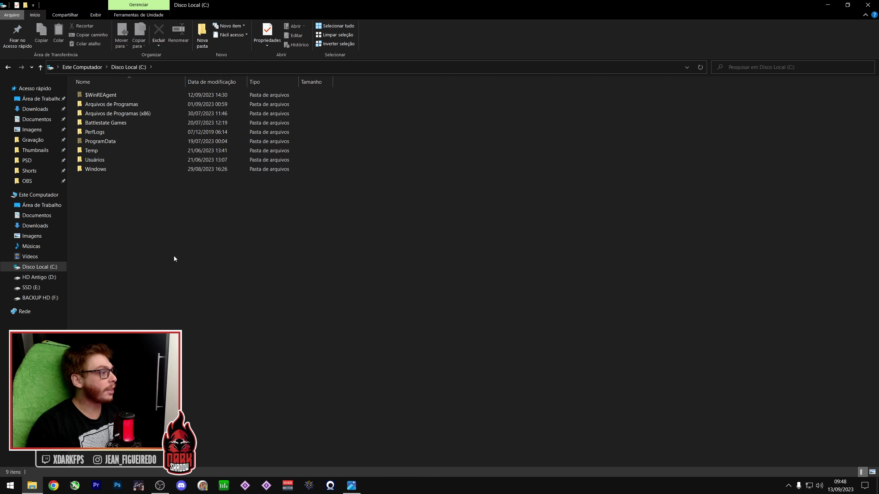
{"action": "double_click", "coordinate": [136, 123]}
{"action": "double_click", "coordinate": [99, 105]}
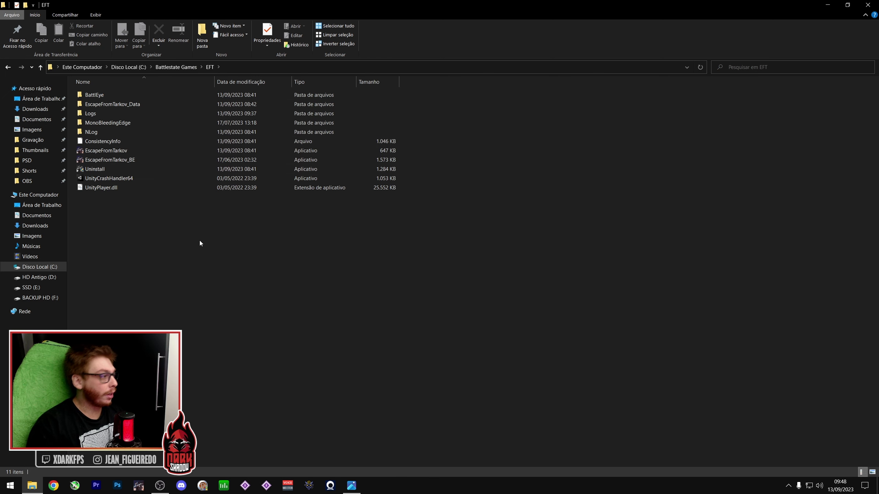
Step: In the compatibility properties of the EscapeFromTarkov application, clear "Desabilitar otimizações de tela inteira"
{"action": "right_click", "coordinate": [107, 151]}
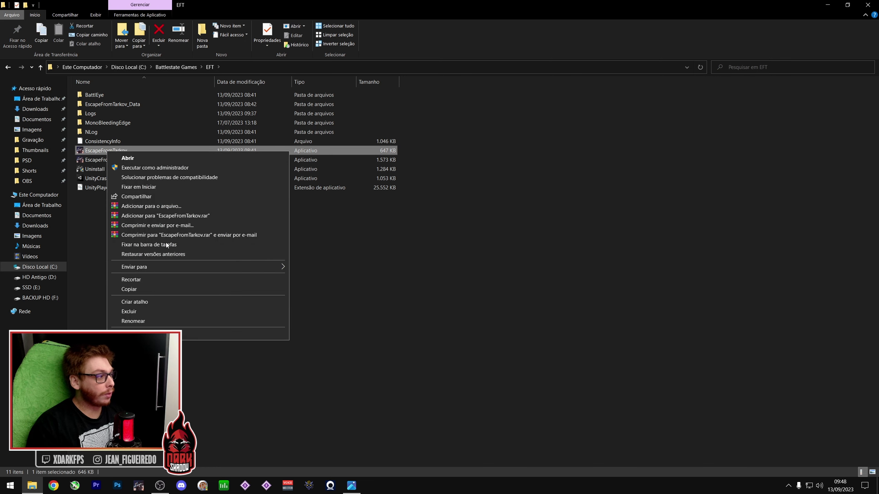
{"action": "left_click", "coordinate": [208, 333]}
{"action": "left_click", "coordinate": [208, 179]}
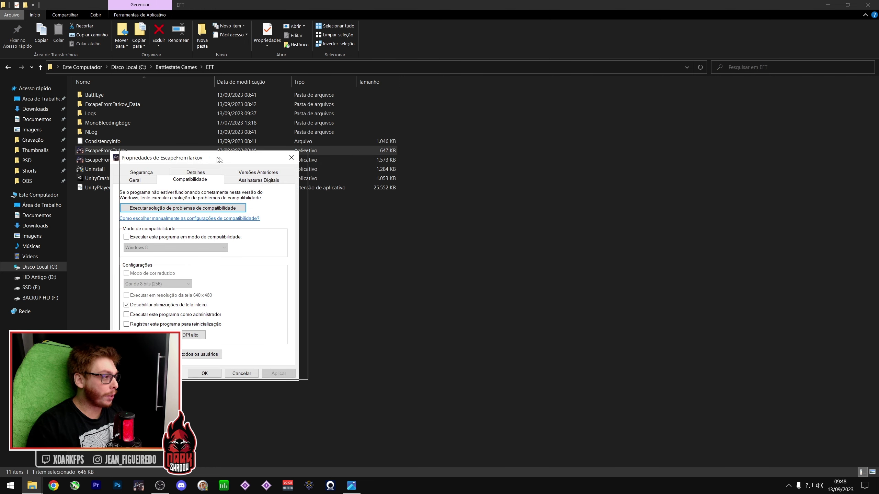
{"action": "left_click_drag", "start_coordinate": [219, 160], "coordinate": [513, 109]}
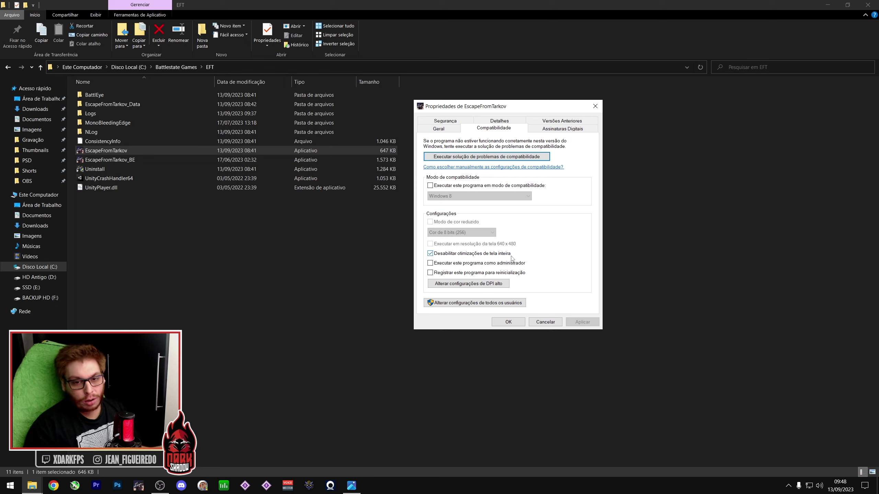
{"action": "left_click", "coordinate": [440, 253]}
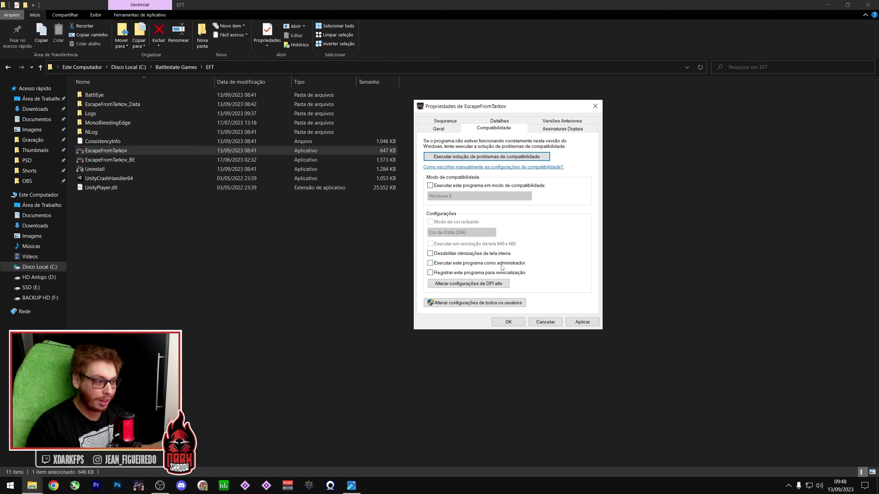
Step: Keep EscapeFromTarkov's high-DPI scaling override performed by Aplicativo, and apply the compatibility properties
{"action": "left_click", "coordinate": [499, 286]}
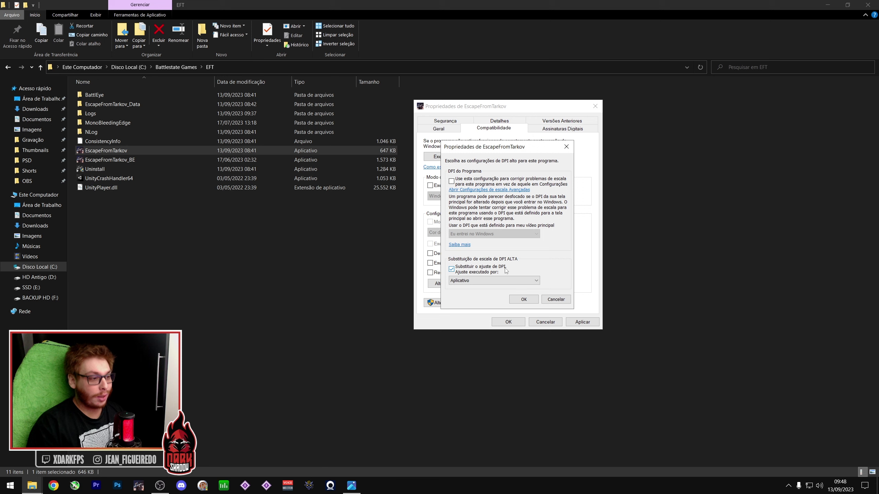
{"action": "left_click", "coordinate": [464, 280]}
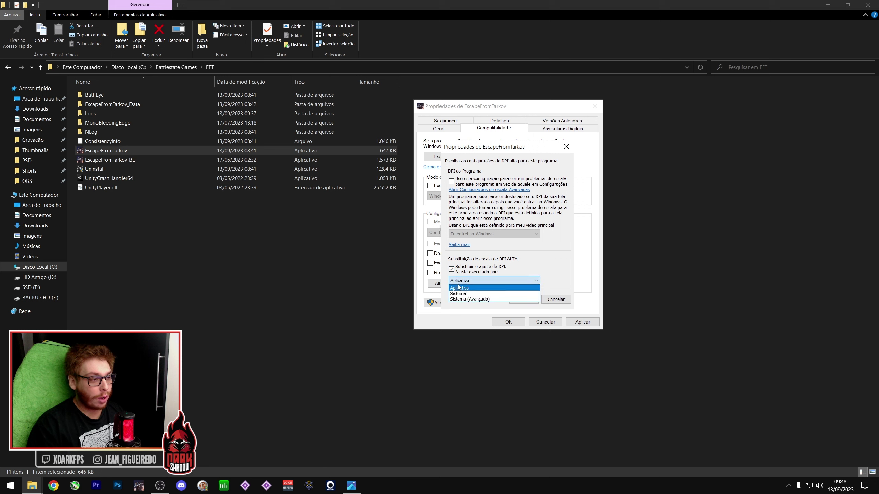
{"action": "left_click", "coordinate": [464, 288]}
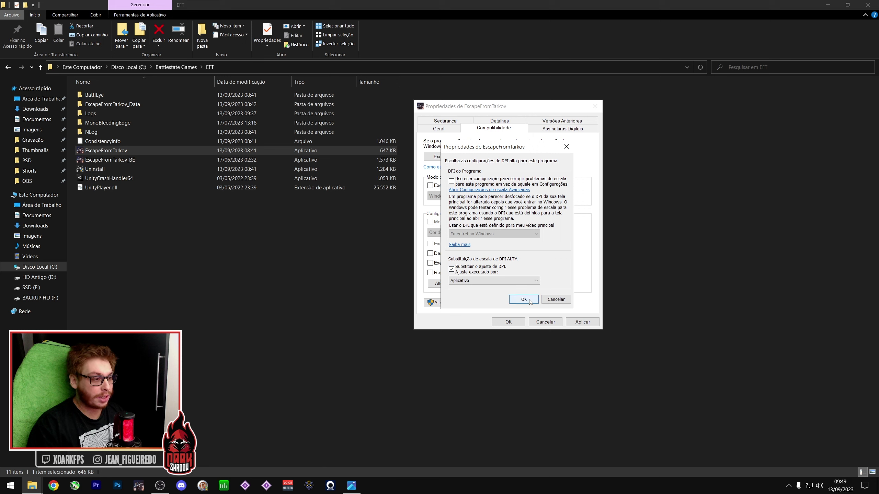
{"action": "left_click", "coordinate": [523, 299]}
{"action": "left_click", "coordinate": [582, 322]}
{"action": "left_click", "coordinate": [508, 322]}
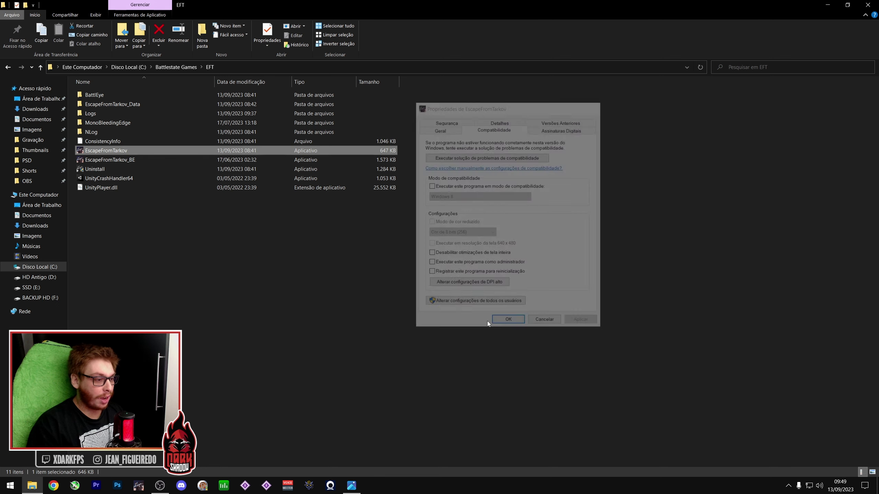
Step: Clear "Desabilitar otimizações de tela inteira" for EscapeFromTarkov_BE, accept its high-DPI settings, save the properties and close the folder
{"action": "right_click", "coordinate": [101, 160]}
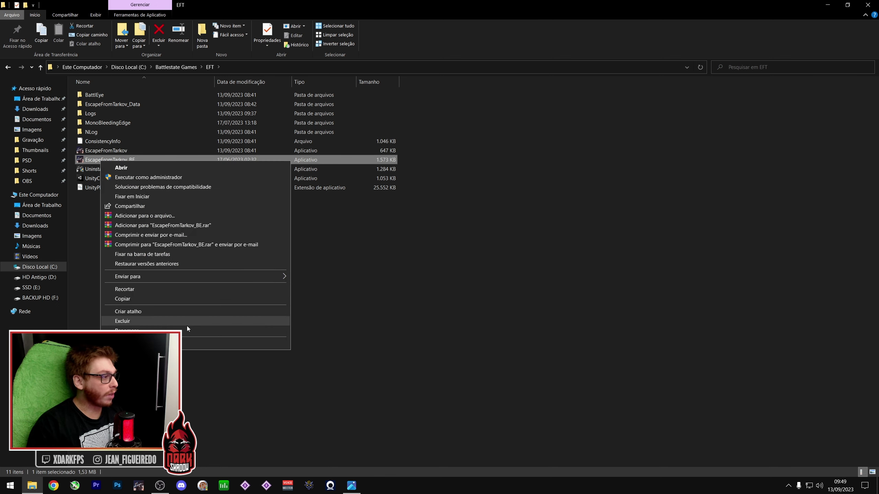
{"action": "left_click", "coordinate": [184, 343]}
{"action": "left_click", "coordinate": [183, 189]}
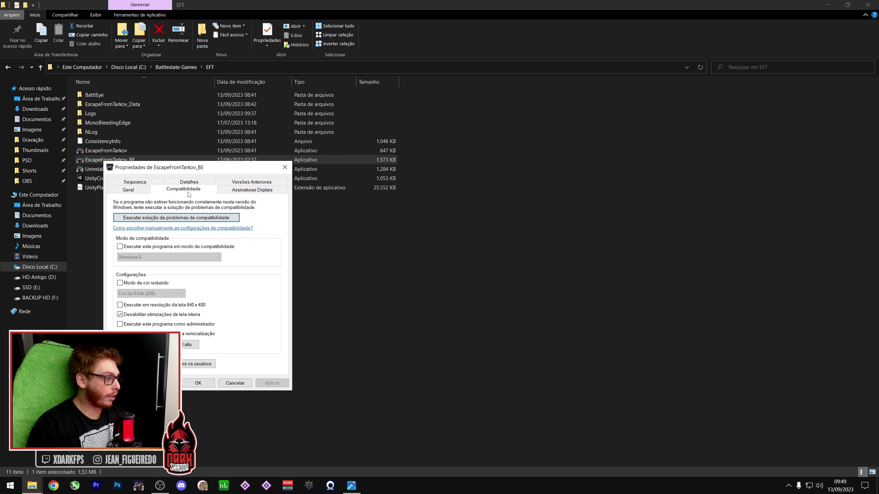
{"action": "left_click", "coordinate": [126, 315]}
{"action": "left_click", "coordinate": [188, 344]}
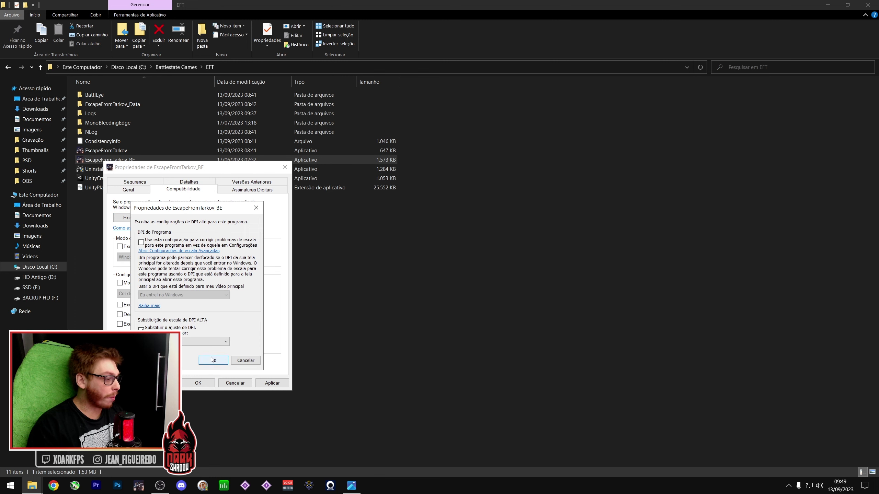
{"action": "left_click", "coordinate": [213, 360]}
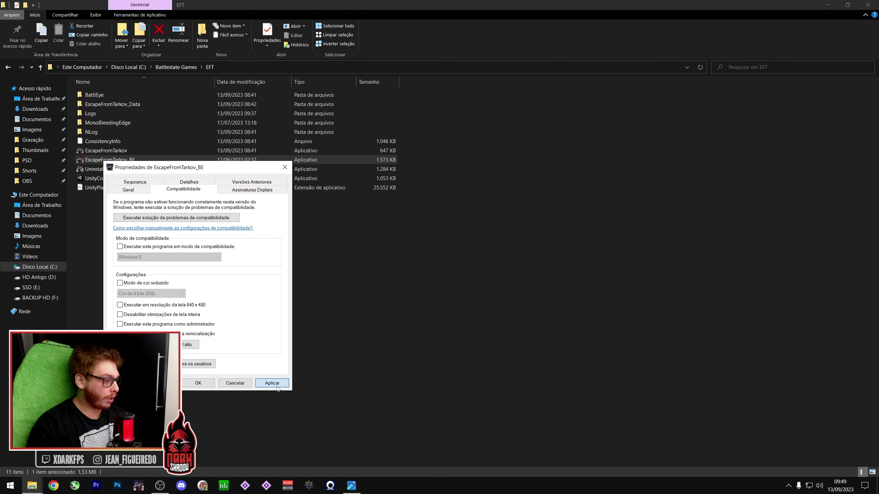
{"action": "left_click", "coordinate": [198, 383]}
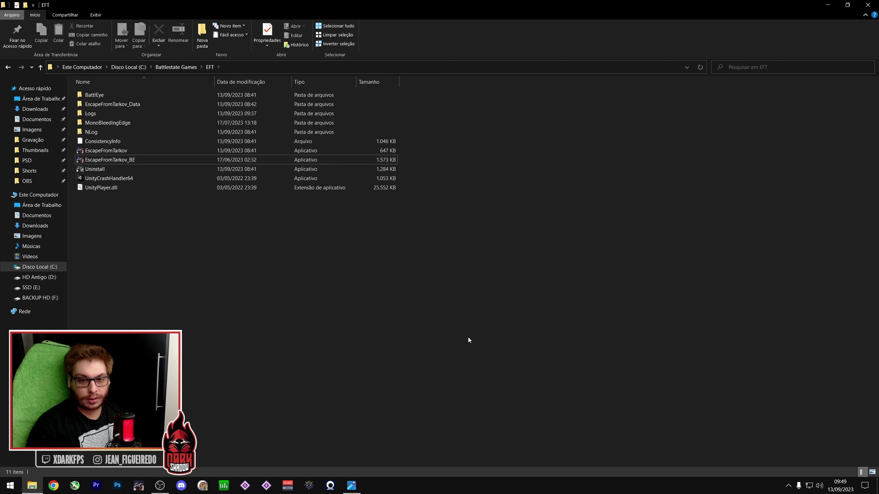
{"action": "left_click", "coordinate": [468, 340]}
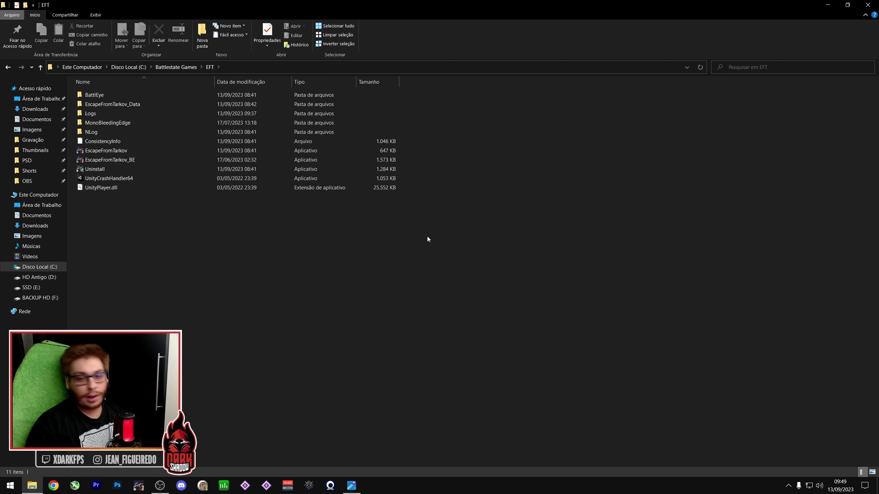
{"action": "left_click", "coordinate": [868, 5]}
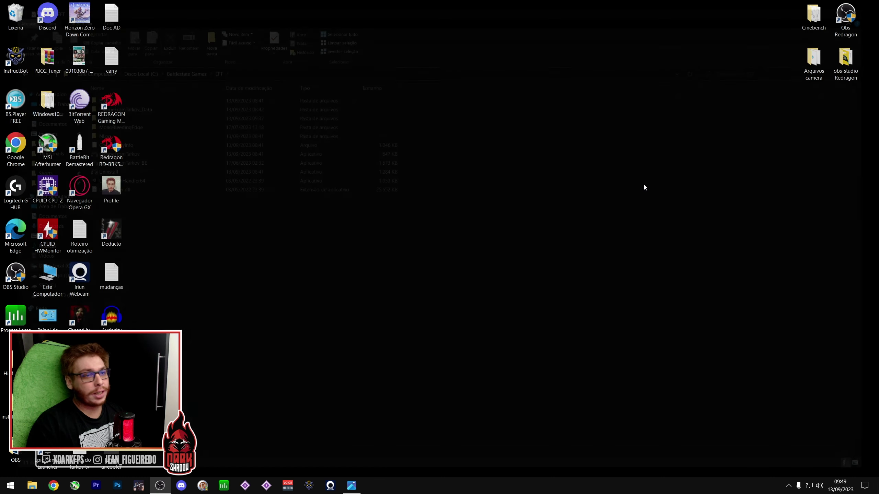
Step: Open the NVIDIA Control Panel and examine the global 3D settings, including the texture filtering quality
{"action": "right_click", "coordinate": [465, 170]}
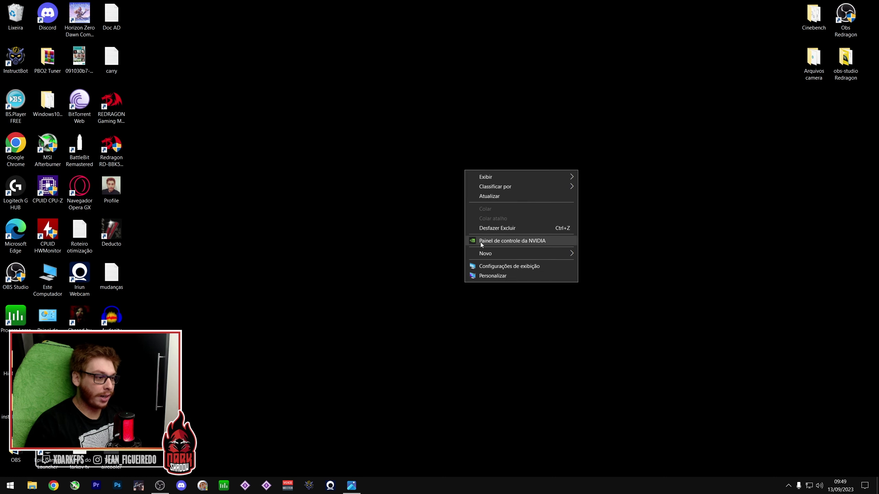
{"action": "left_click", "coordinate": [512, 242]}
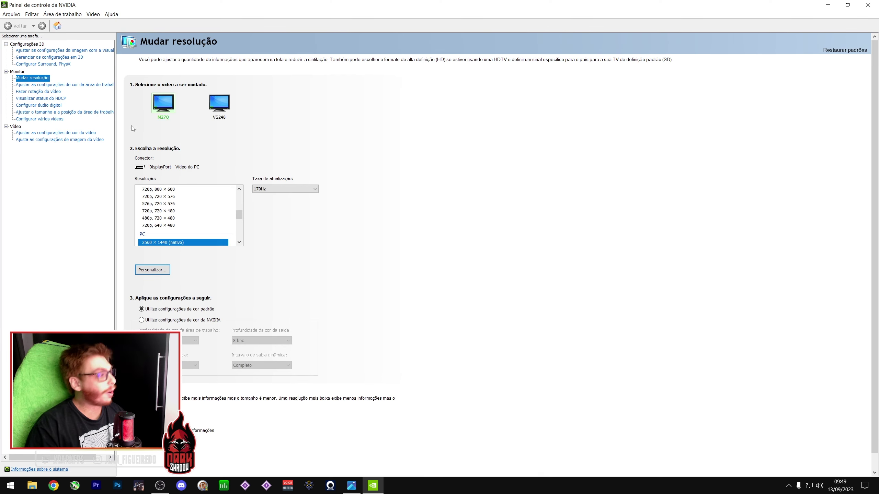
{"action": "left_click", "coordinate": [52, 57]}
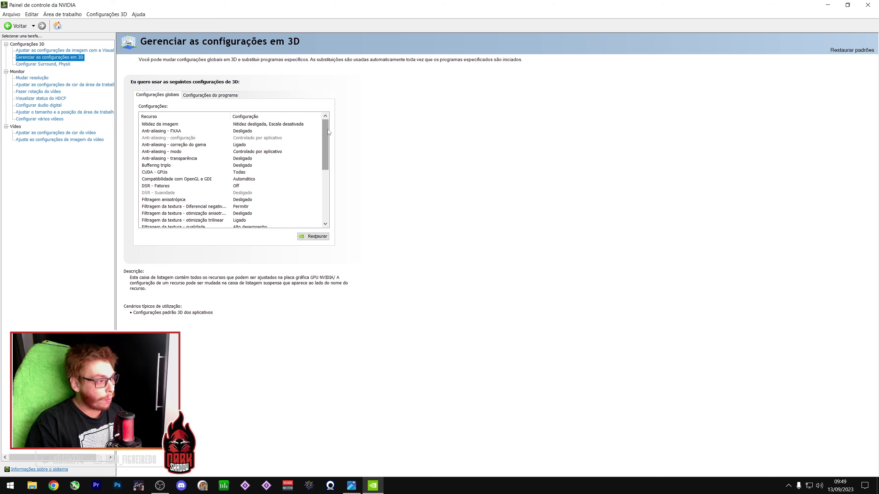
{"action": "left_click_drag", "start_coordinate": [328, 132], "coordinate": [332, 196]}
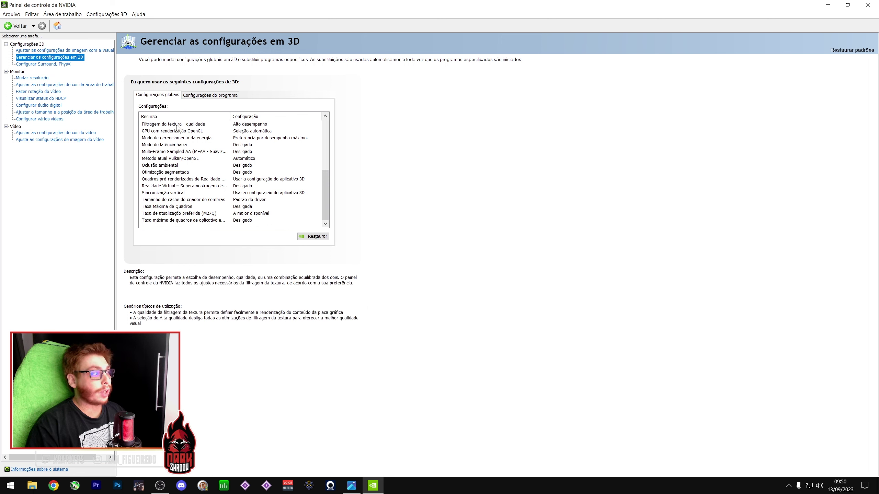
{"action": "left_click", "coordinate": [257, 126]}
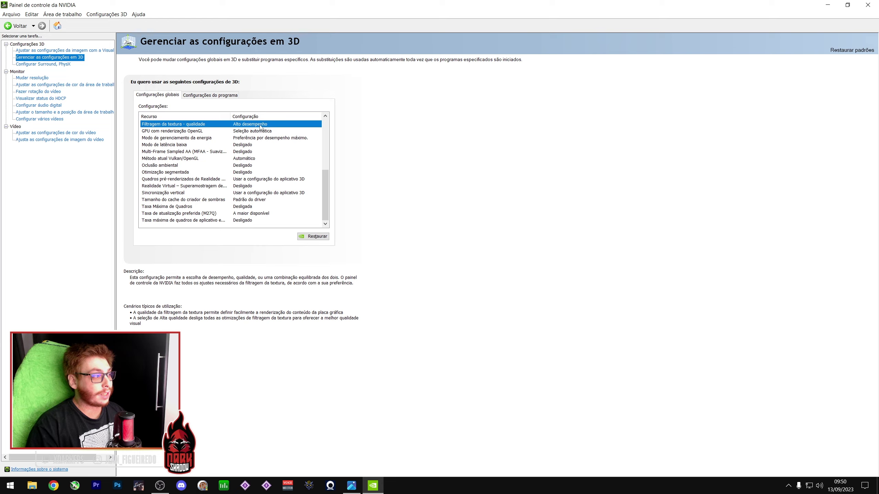
{"action": "left_click", "coordinate": [258, 125]}
{"action": "left_click", "coordinate": [326, 198]}
{"action": "left_click_drag", "start_coordinate": [325, 198], "coordinate": [324, 167]}
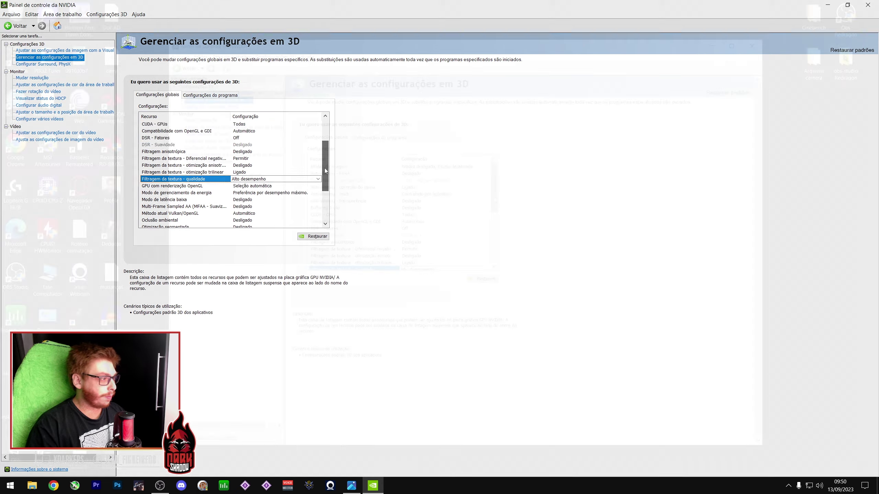
{"action": "key", "text": "super+Down"}
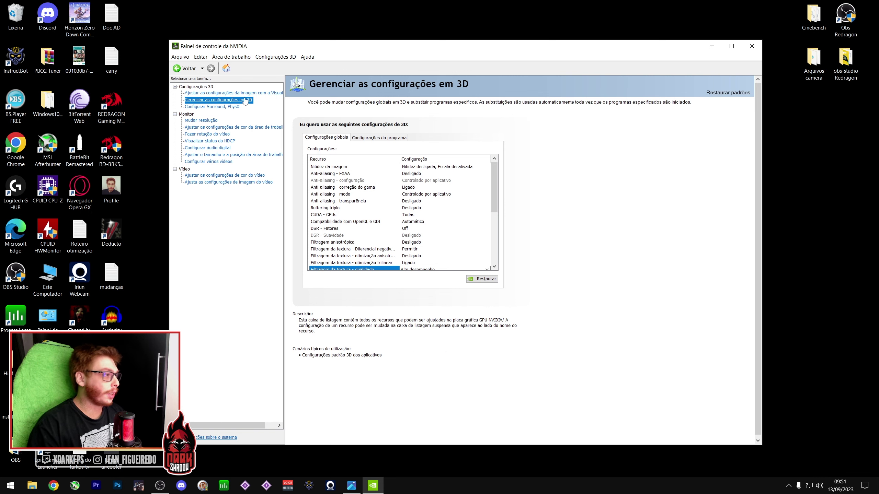
Step: Try the image preferences with emphasis on "Desempenho", switch back to the advanced 3D image settings, and return to the 3D settings management page
{"action": "left_click", "coordinate": [194, 95]}
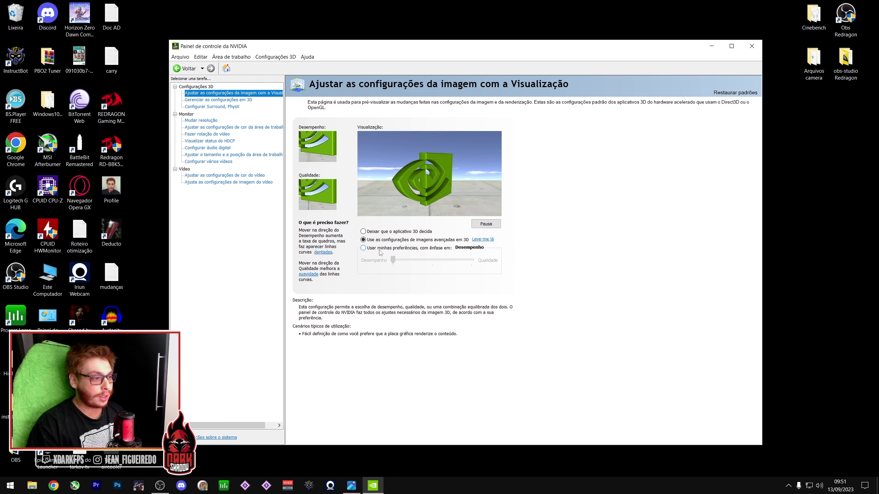
{"action": "left_click", "coordinate": [368, 250]}
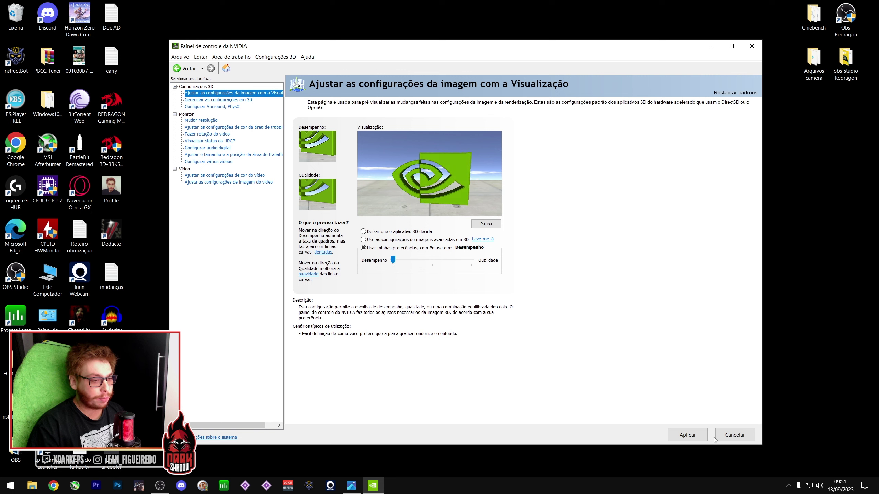
{"action": "left_click", "coordinate": [363, 240]}
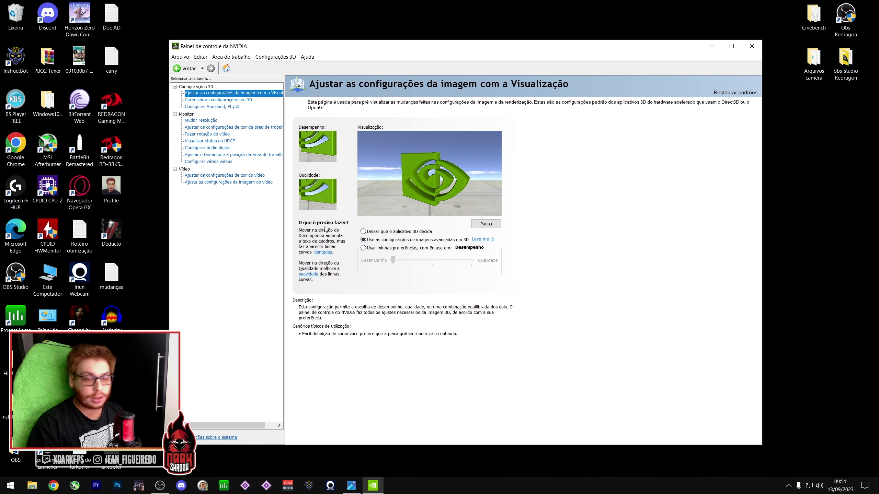
{"action": "left_click", "coordinate": [218, 100]}
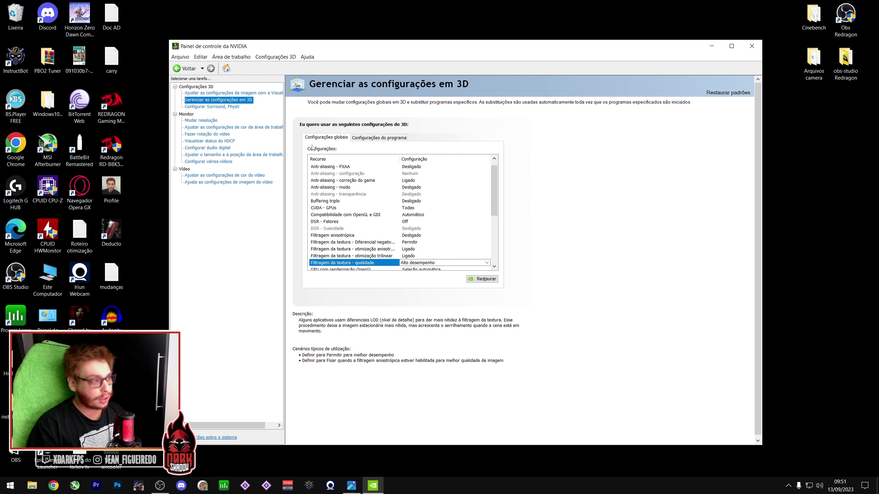
Step: Examine the PC resolutions of the M27Q monitor and the refresh rates offered for the native 2560 × 1440 resolution
{"action": "left_click", "coordinate": [213, 121]}
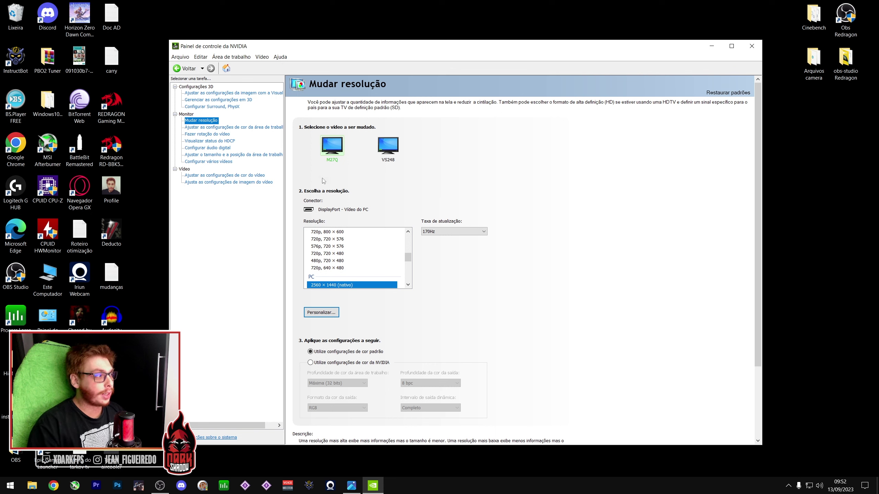
{"action": "mouse_move", "coordinate": [408, 258]}
{"action": "left_mouse_down"}
{"action": "mouse_move", "coordinate": [407, 248]}
{"action": "mouse_move", "coordinate": [408, 262]}
{"action": "left_mouse_up"}
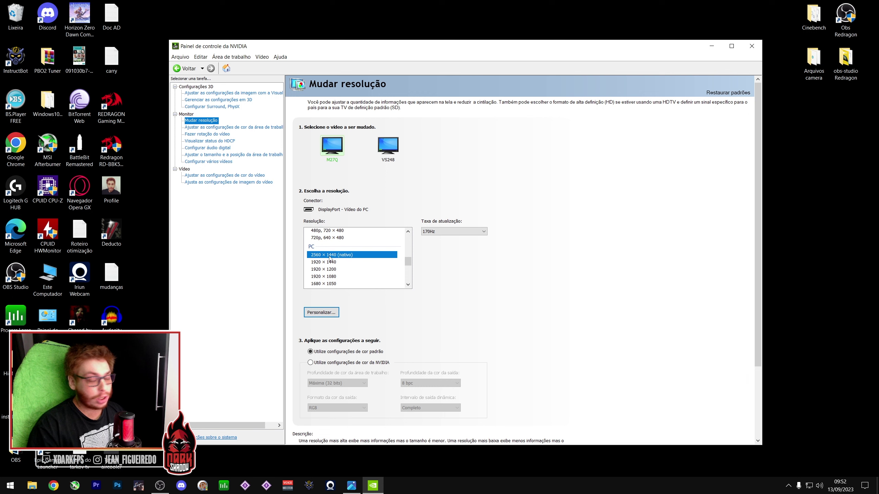
{"action": "left_click", "coordinate": [431, 231]}
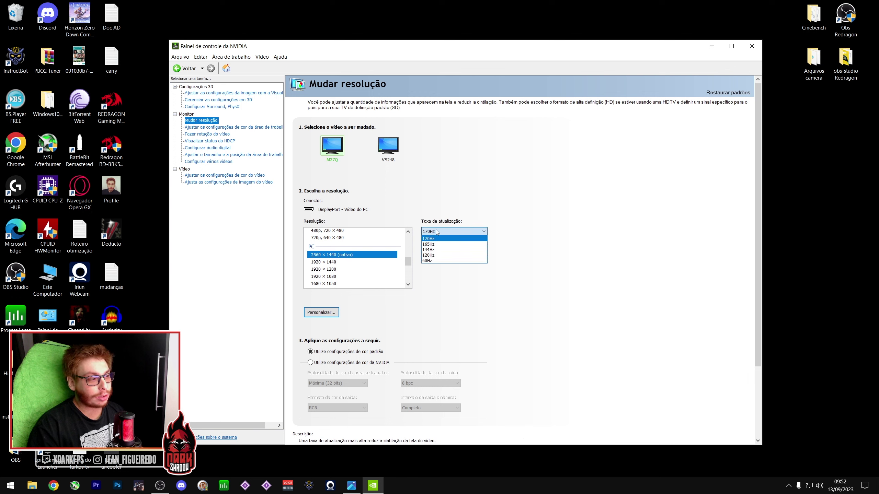
{"action": "left_click", "coordinate": [533, 201]}
Step: Choose the "1080p, 1920 × 1080" resolution for the M27Q monitor with a 60Hz refresh rate
{"action": "left_click", "coordinate": [408, 232]}
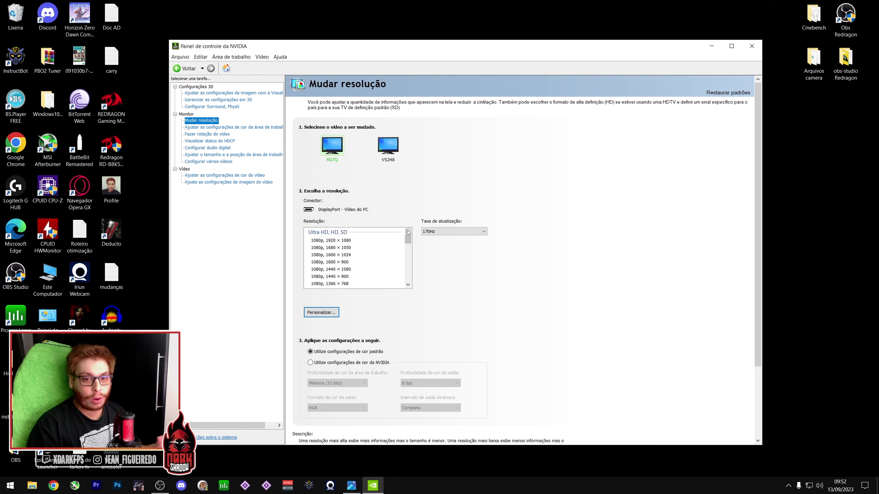
{"action": "left_click", "coordinate": [374, 241]}
{"action": "left_click", "coordinate": [451, 231]}
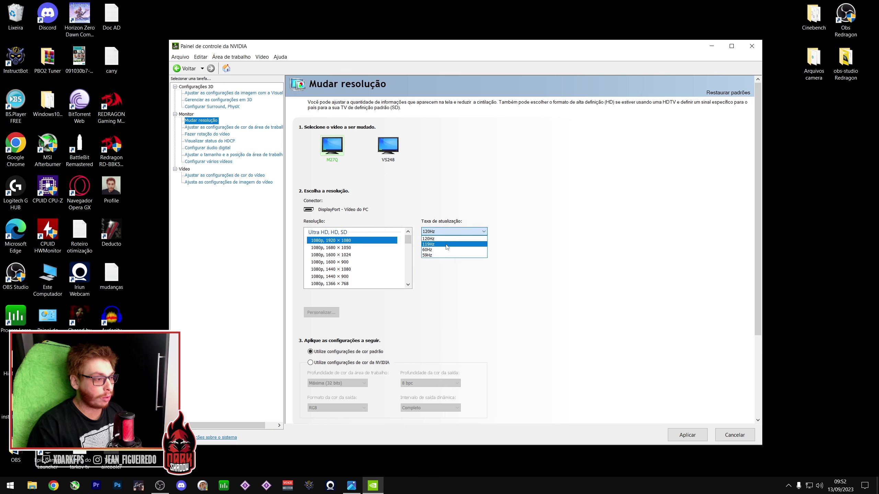
{"action": "left_click", "coordinate": [458, 250]}
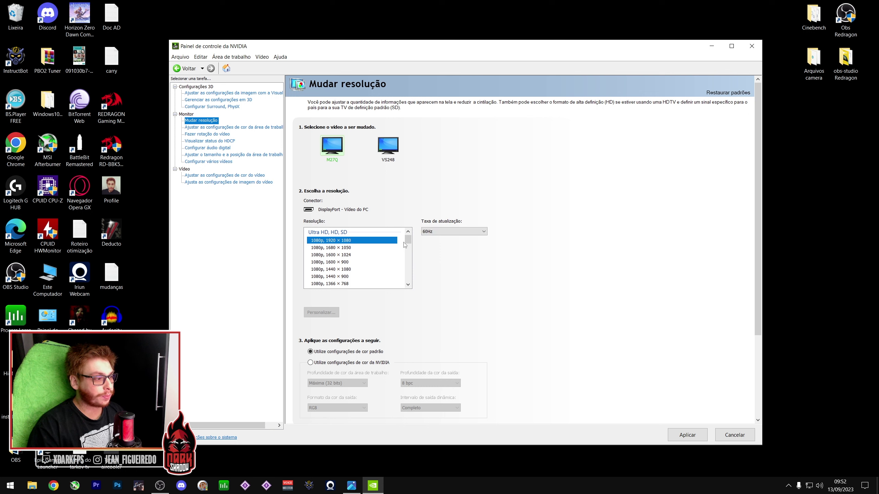
Step: Choose the native PC resolution 2560 × 1440 for the M27Q monitor with a 170Hz refresh rate
{"action": "left_click_drag", "start_coordinate": [404, 241], "coordinate": [407, 262]}
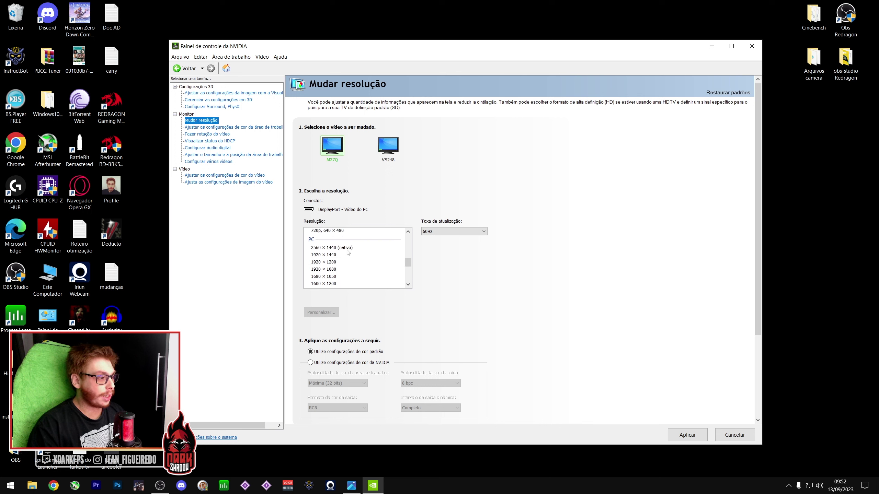
{"action": "left_click", "coordinate": [334, 249]}
{"action": "left_click", "coordinate": [450, 231]}
{"action": "left_click", "coordinate": [436, 238]}
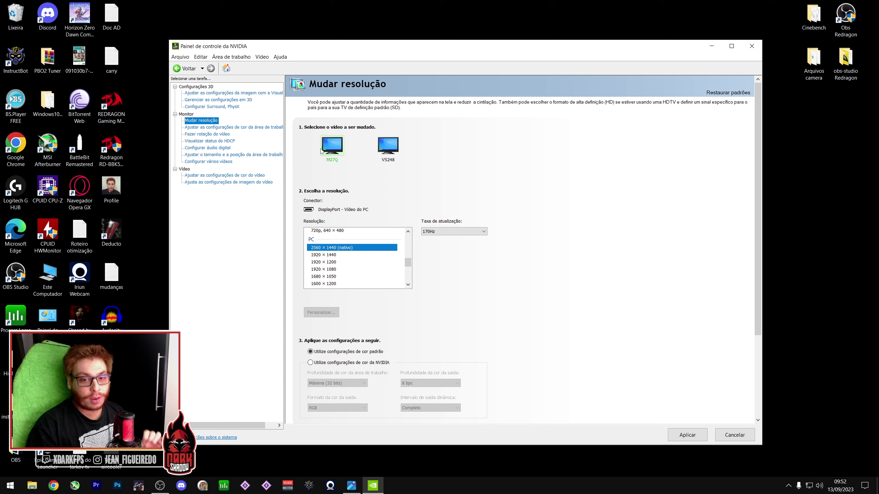
Step: Examine the desktop colour settings of the M27Q monitor, comparing brightness, contrast and gamma for all channels, red, green and blue
{"action": "left_click", "coordinate": [254, 128]}
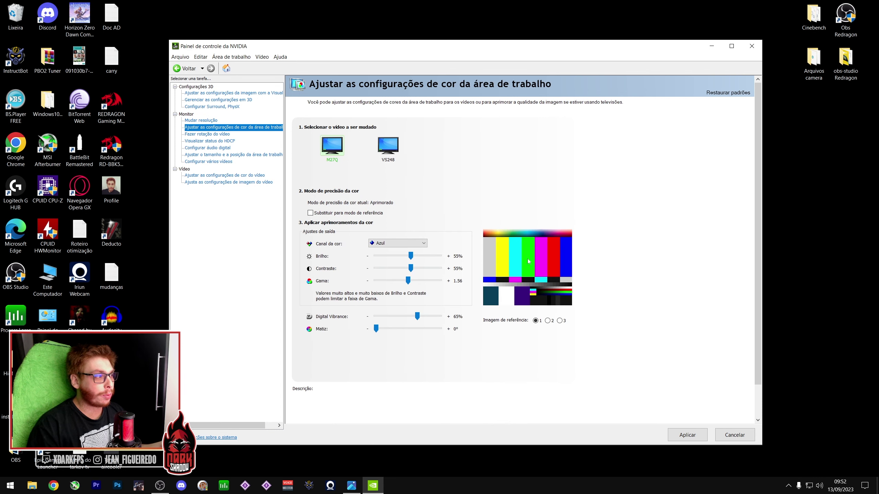
{"action": "left_click", "coordinate": [423, 243]}
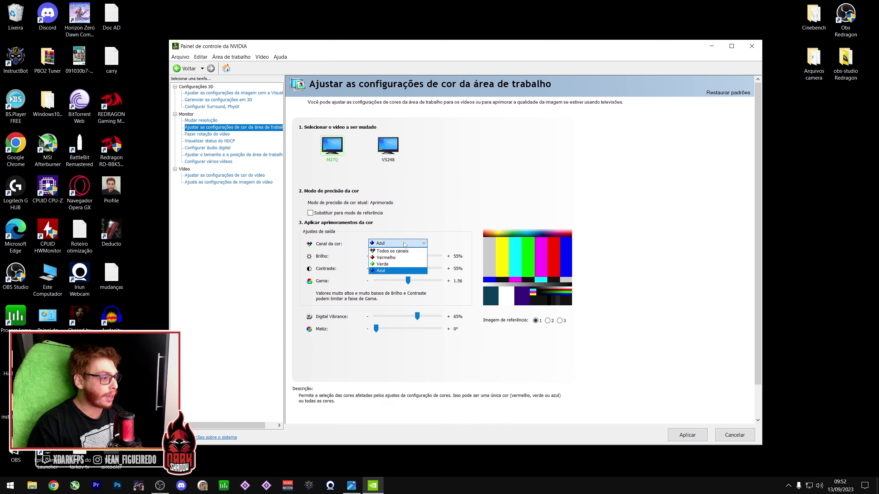
{"action": "left_click", "coordinate": [390, 250]}
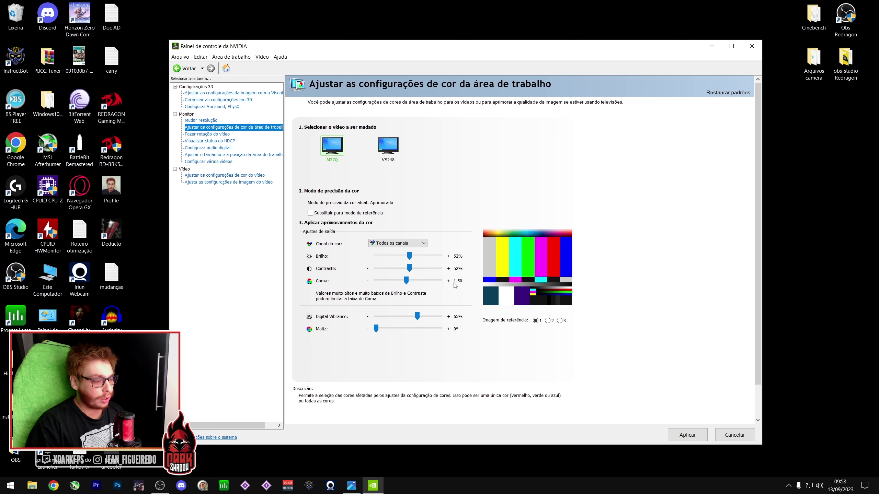
{"action": "left_click", "coordinate": [421, 244]}
{"action": "left_click", "coordinate": [412, 252]}
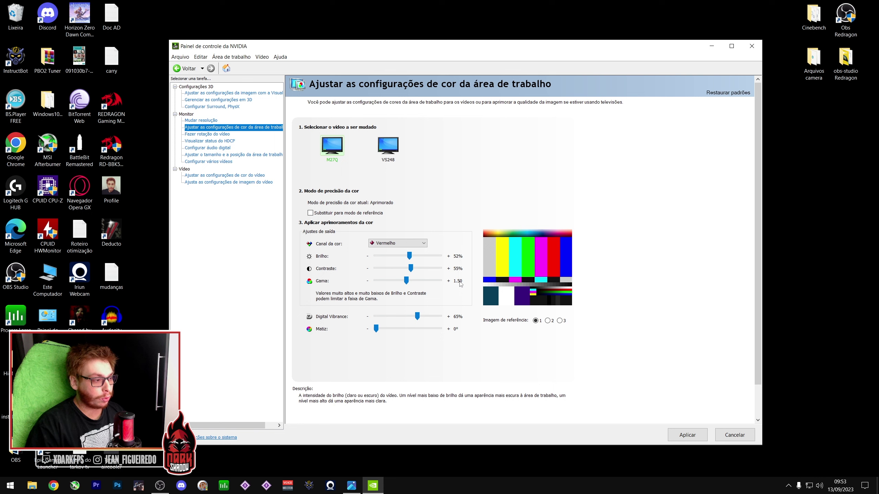
{"action": "left_click", "coordinate": [422, 243]}
{"action": "left_click", "coordinate": [415, 267]}
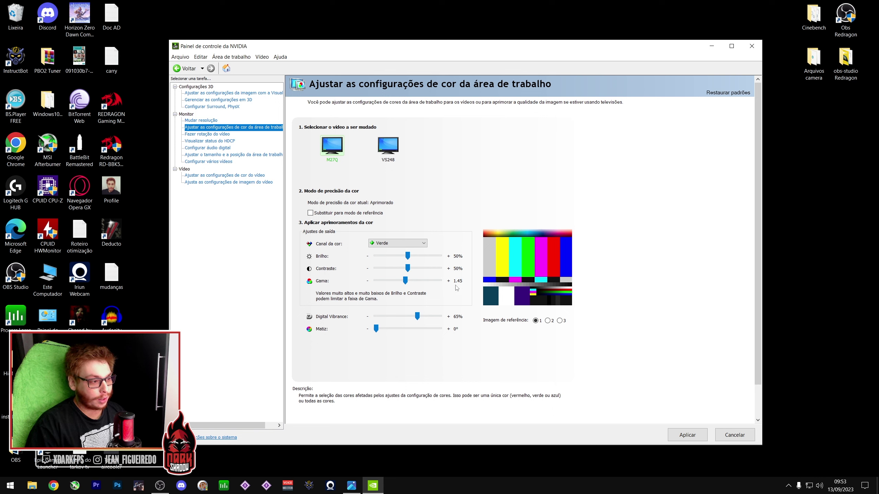
{"action": "left_click", "coordinate": [419, 244]}
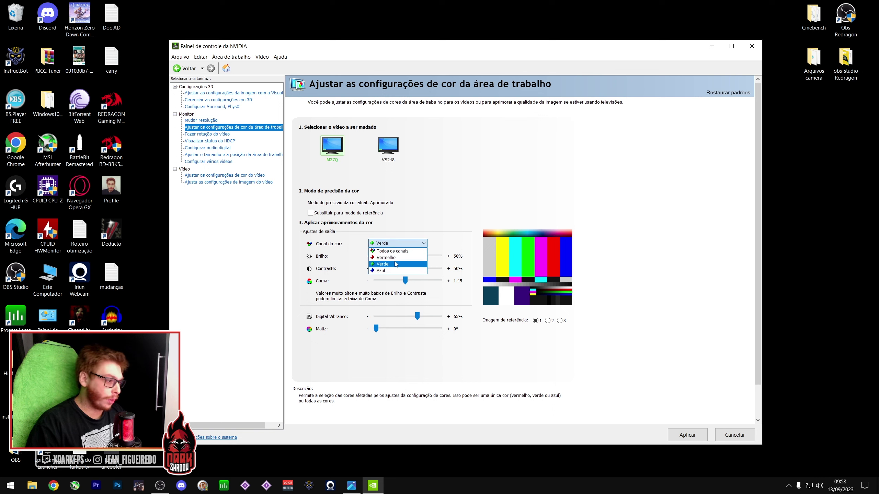
{"action": "left_click", "coordinate": [398, 272]}
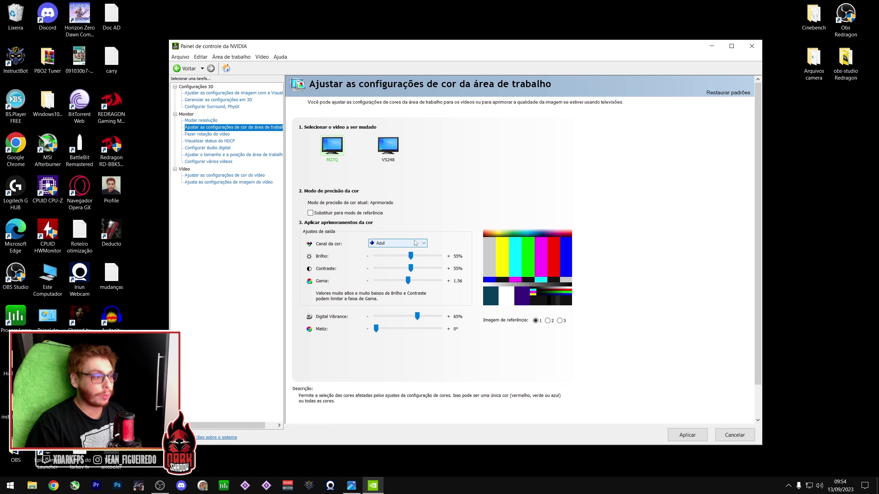
{"action": "left_click", "coordinate": [396, 243]}
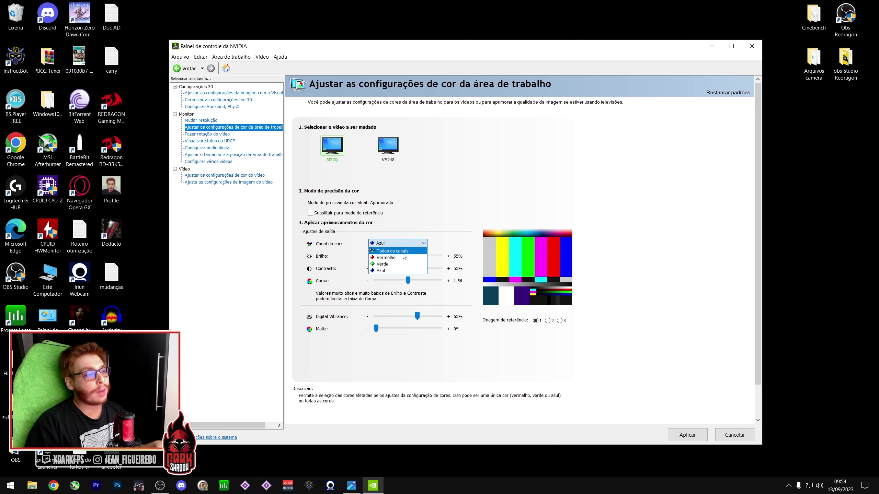
{"action": "left_click", "coordinate": [392, 258]}
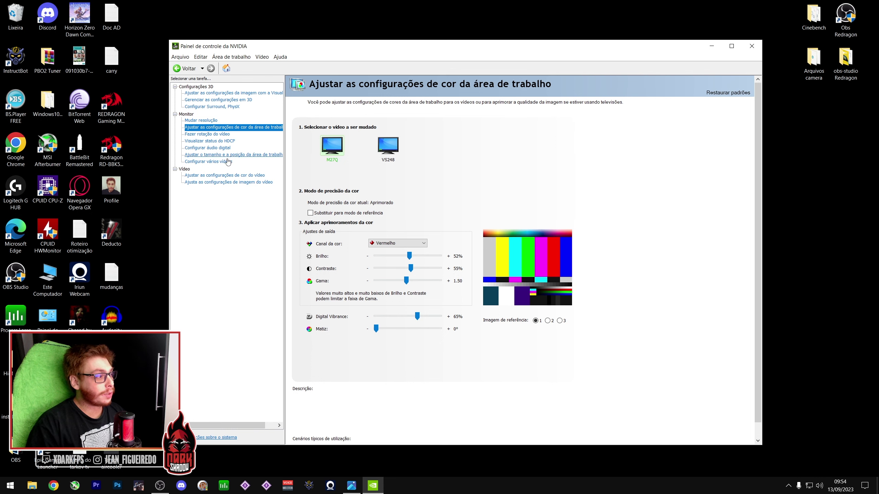
Step: Examine the scaling mode in the desktop size and position settings, and close the NVIDIA Control Panel
{"action": "left_click", "coordinate": [190, 155]}
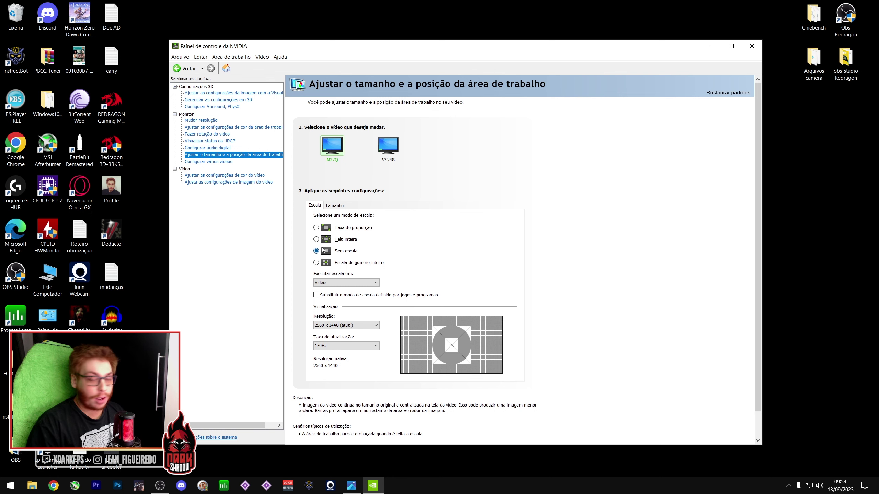
{"action": "left_click", "coordinate": [749, 48]}
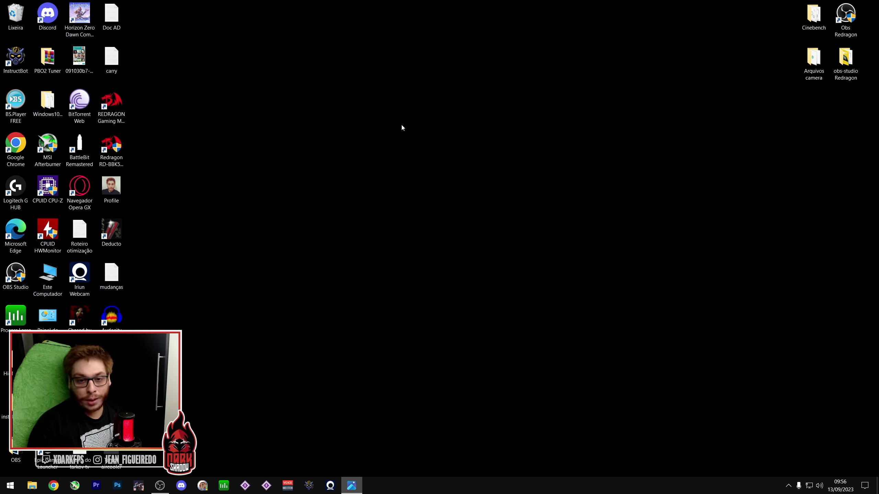
Step: Open Process Lasso and look through its list of all running processes
{"action": "left_click", "coordinate": [223, 486]}
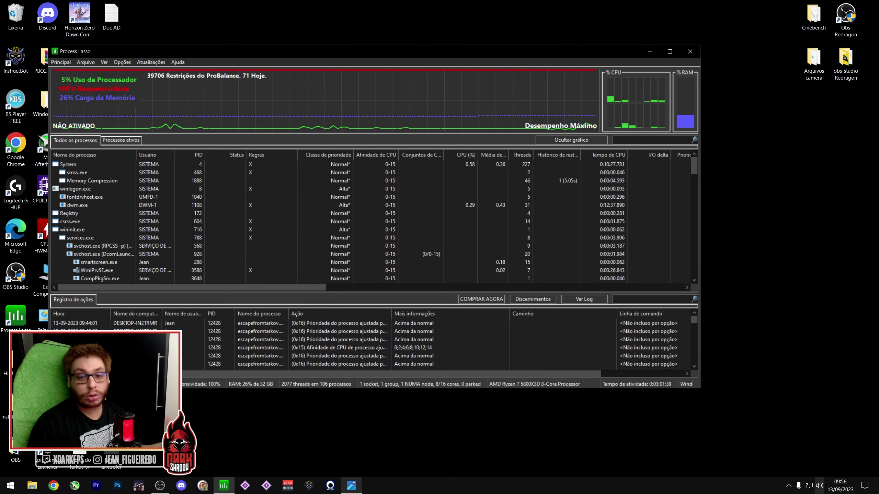
{"action": "right_click", "coordinate": [703, 486]}
{"action": "left_click", "coordinate": [741, 454]}
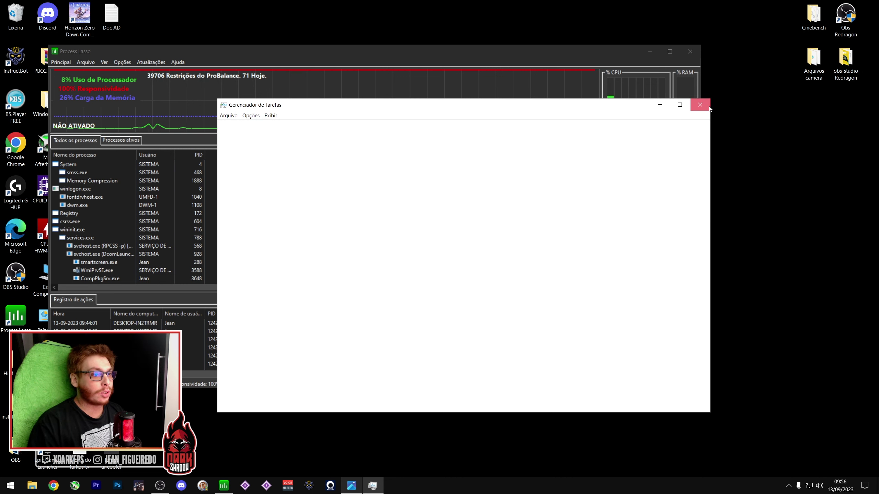
{"action": "left_click", "coordinate": [466, 64]}
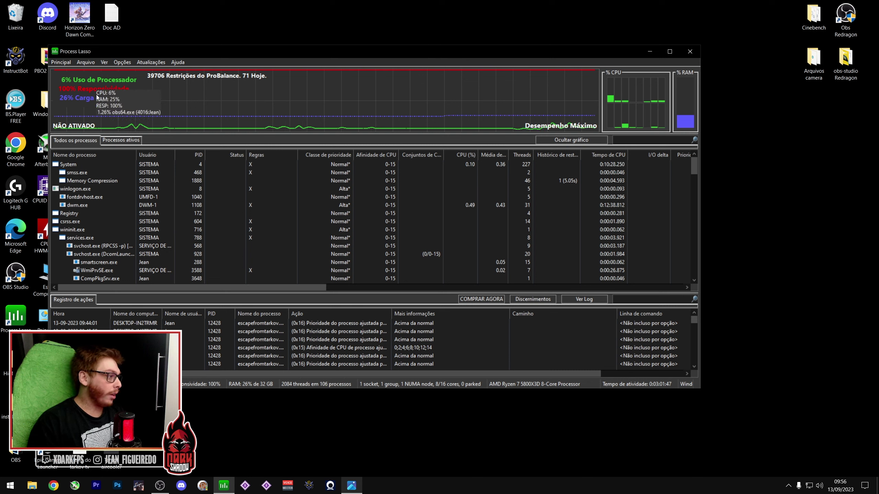
{"action": "scroll", "coordinate": [110, 173], "scroll_direction": "down", "scroll_amount": 10}
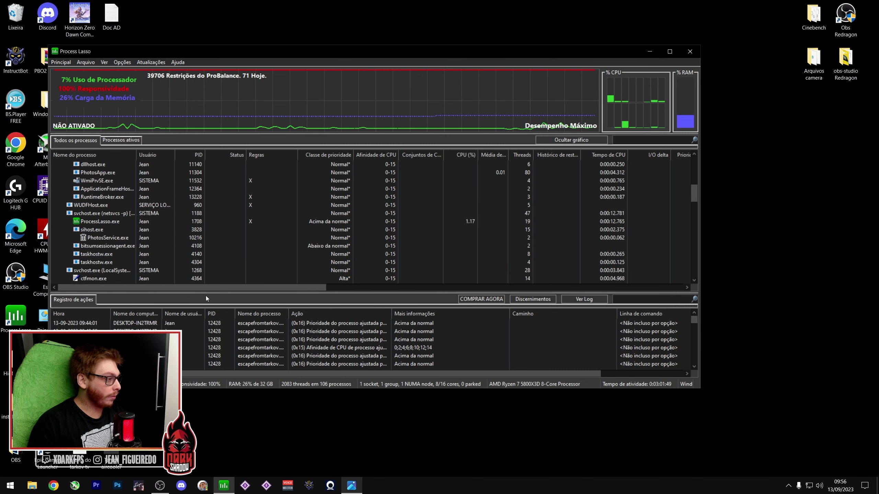
{"action": "scroll", "coordinate": [131, 232], "scroll_direction": "up", "scroll_amount": 10}
Step: Launch Escape from Tarkov and order Process Lasso's active processes by process name
{"action": "left_click", "coordinate": [137, 488]}
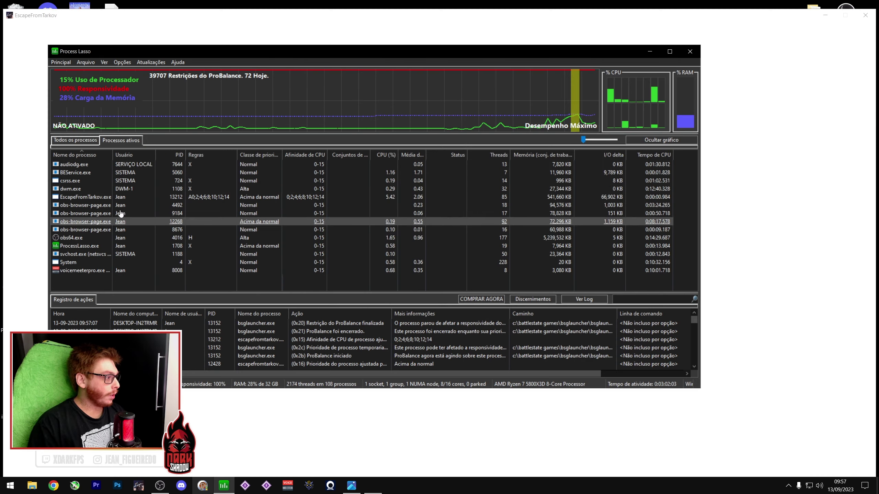
{"action": "left_click", "coordinate": [88, 156]}
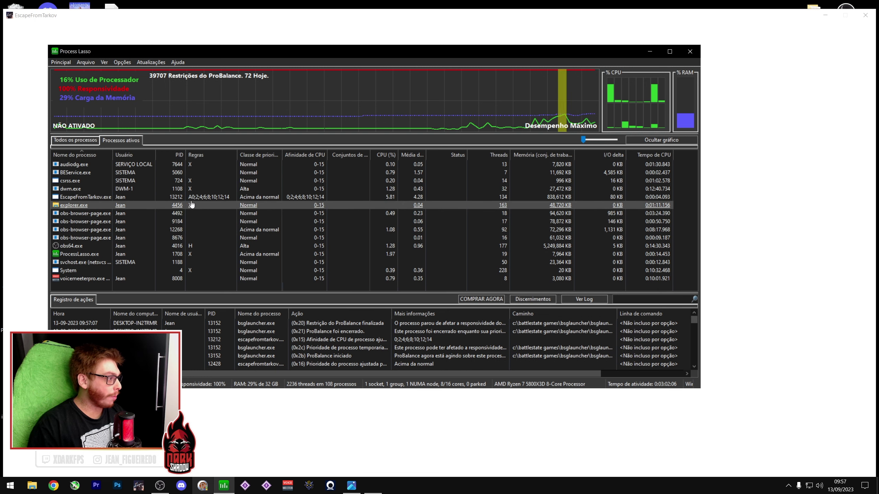
Step: Examine the permanent ("Sempre") CPU priority and CPU affinity options for the EscapeFromTarkov.exe process, and leave the options
{"action": "right_click", "coordinate": [92, 198]}
{"action": "mouse_move", "coordinate": [132, 200]}
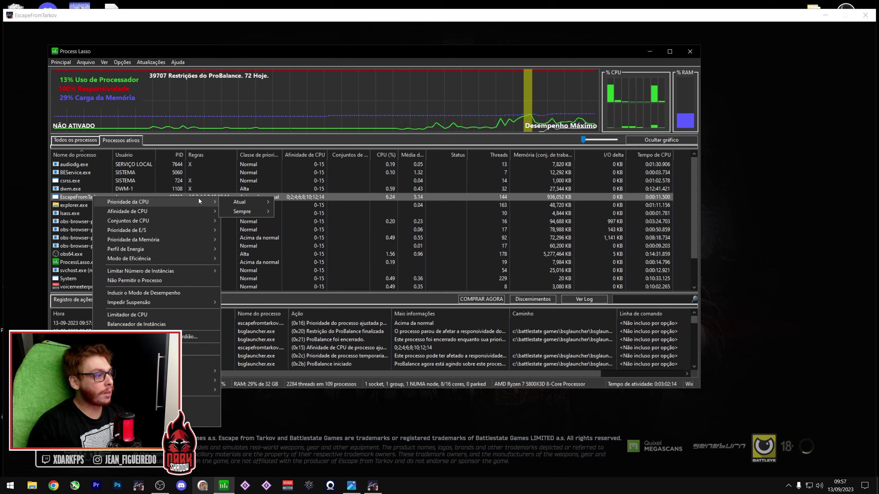
{"action": "mouse_move", "coordinate": [245, 213]}
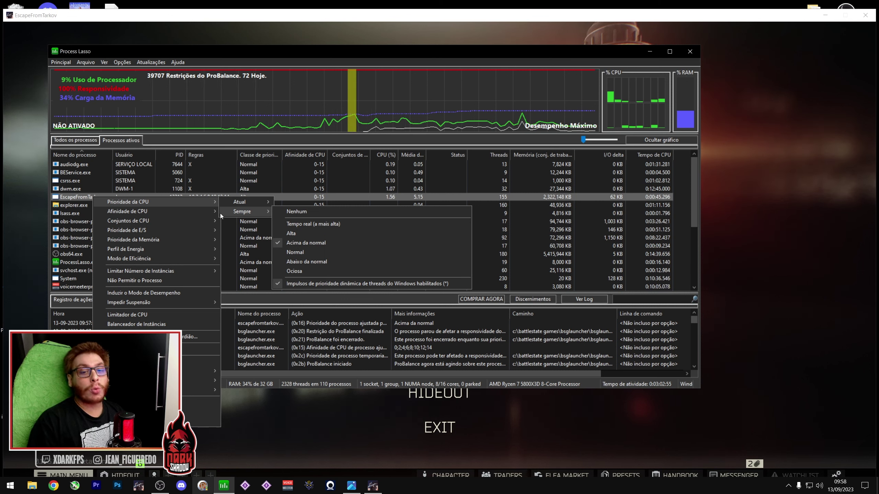
{"action": "mouse_move", "coordinate": [122, 211]}
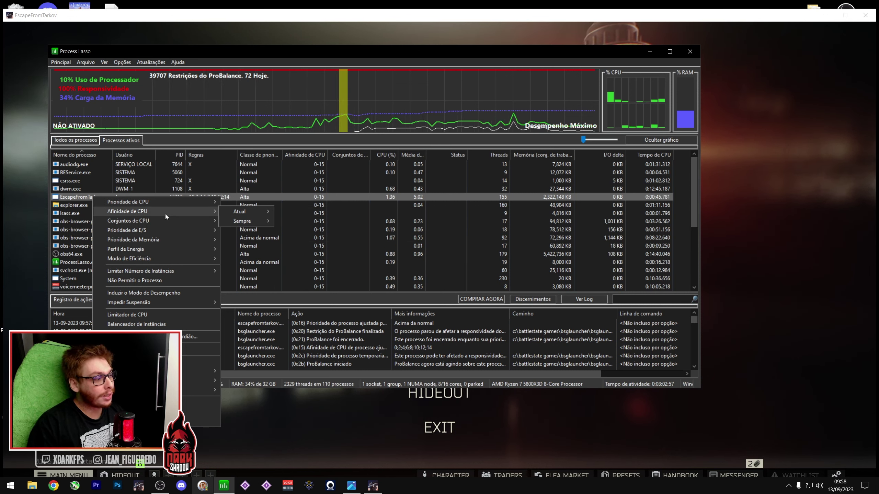
{"action": "mouse_move", "coordinate": [243, 222]}
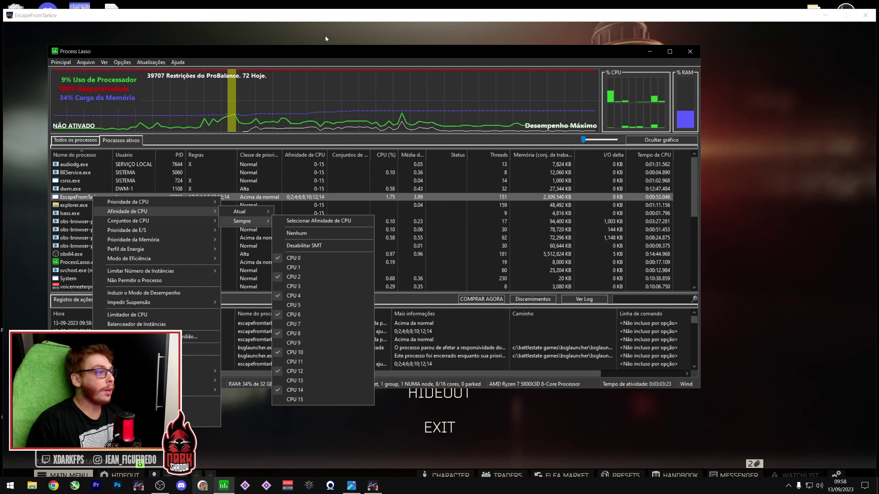
{"action": "left_click", "coordinate": [323, 49]}
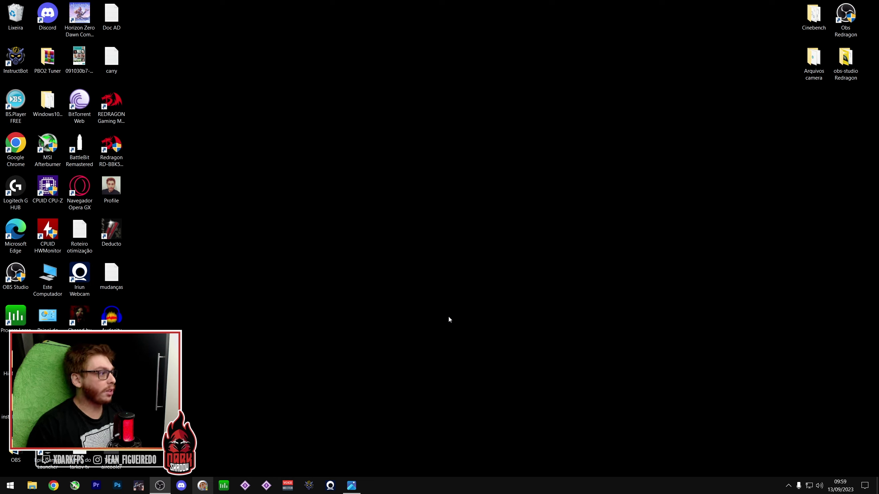
{"action": "left_click", "coordinate": [789, 486]}
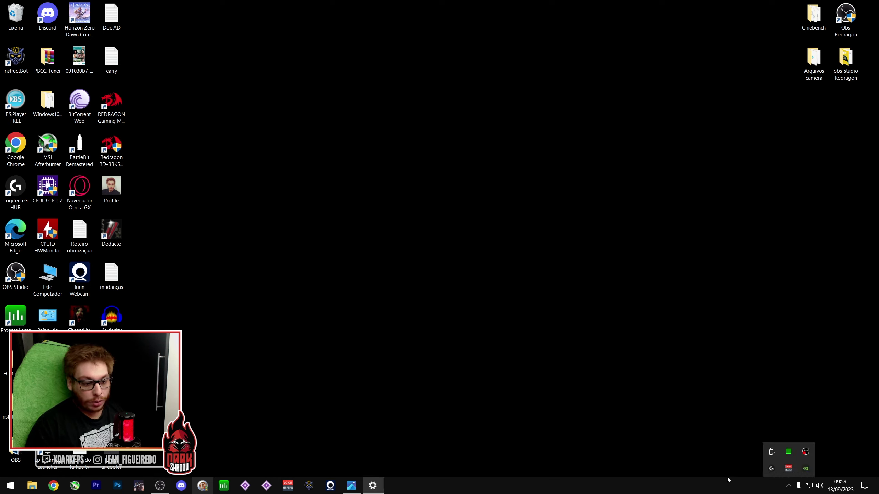
{"action": "key", "text": "Escape"}
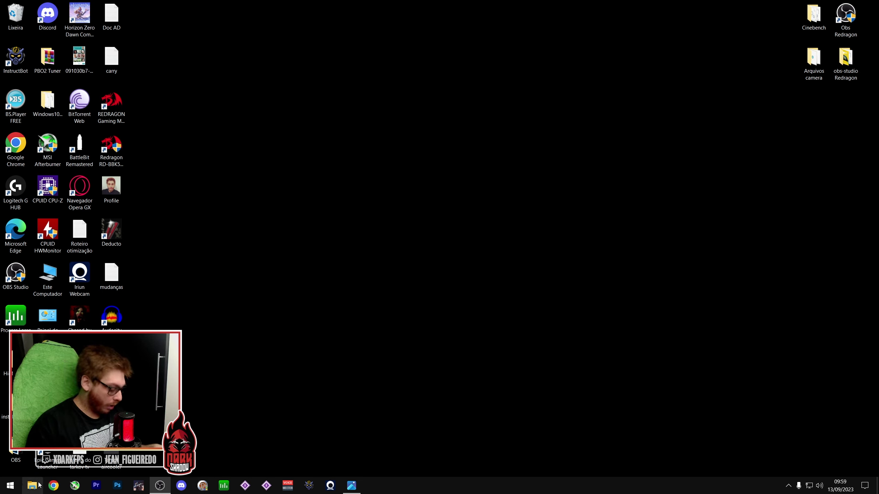
Step: Search Windows for "computa" and open the properties of Meu computador in a maximised window
{"action": "key", "text": "super"}
{"action": "type", "text": "comput"}
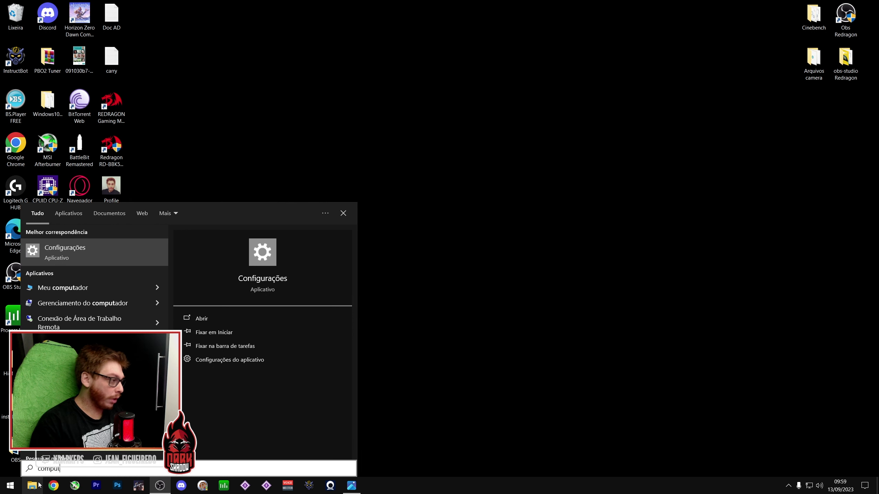
{"action": "type", "text": "a"}
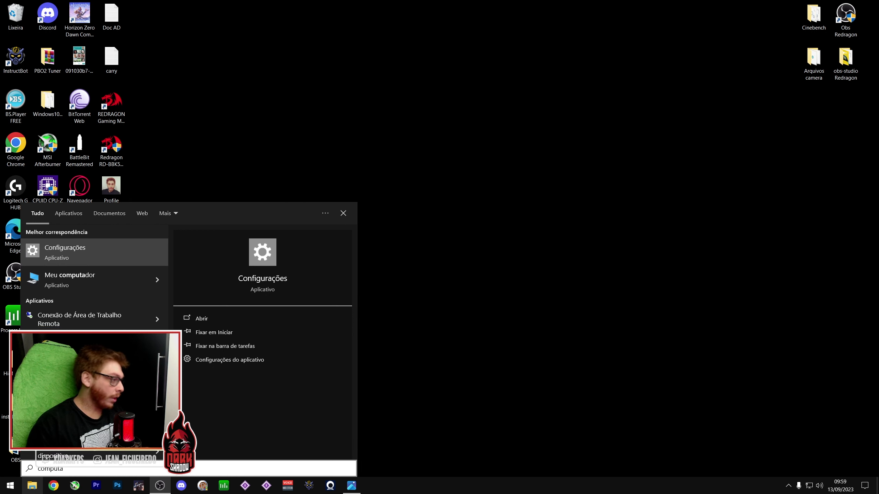
{"action": "right_click", "coordinate": [81, 279]}
{"action": "left_click", "coordinate": [114, 315]}
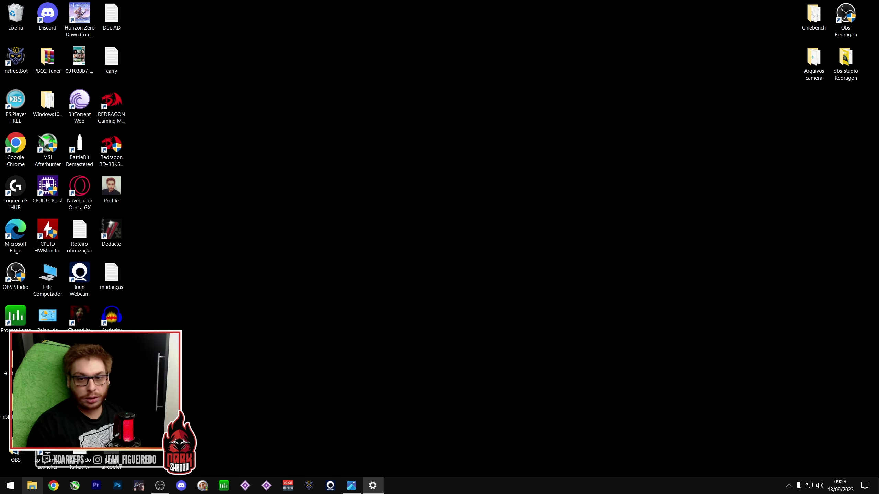
{"action": "double_click", "coordinate": [366, 106]}
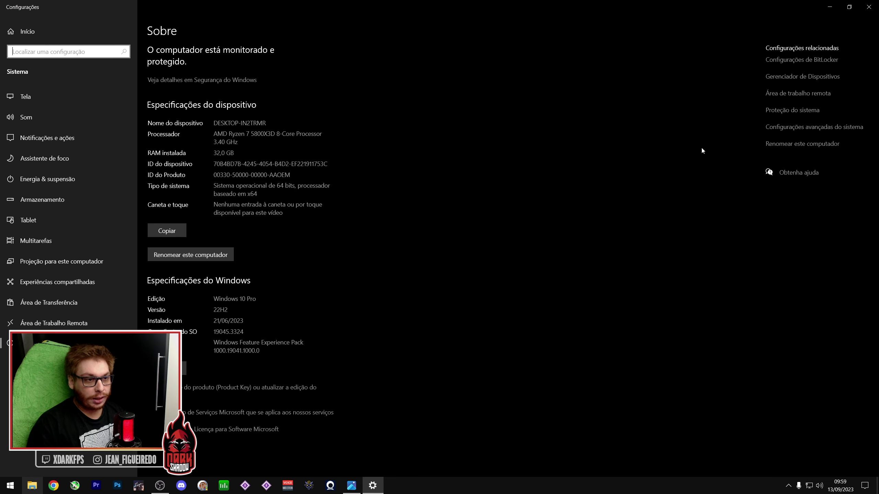
Step: Open the Windows performance options from the advanced system settings
{"action": "left_click", "coordinate": [796, 128]}
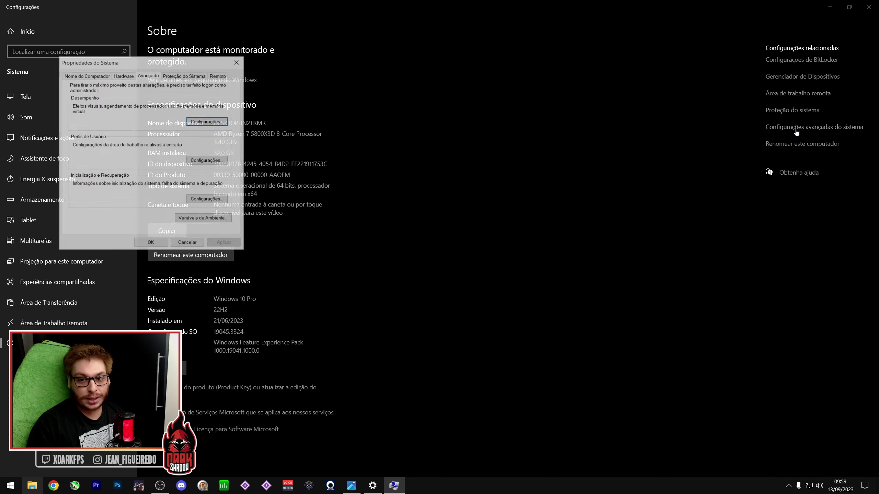
{"action": "left_click_drag", "start_coordinate": [143, 64], "coordinate": [506, 109]}
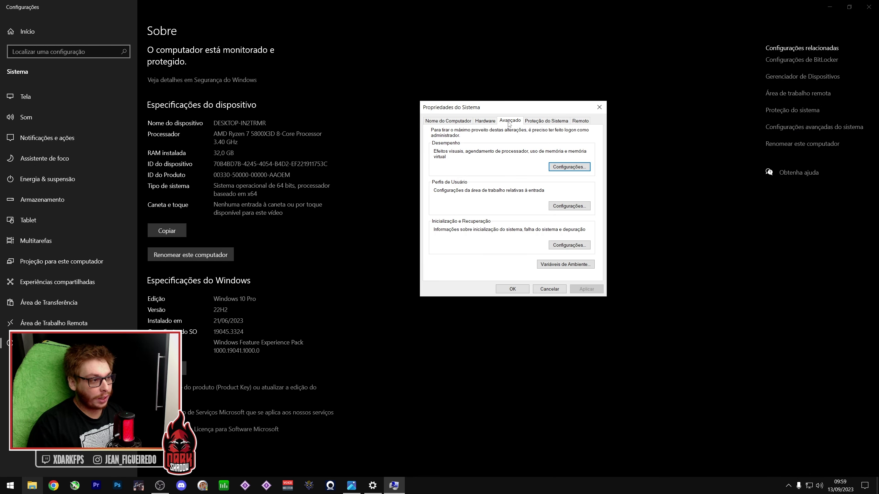
{"action": "left_click", "coordinate": [567, 168]}
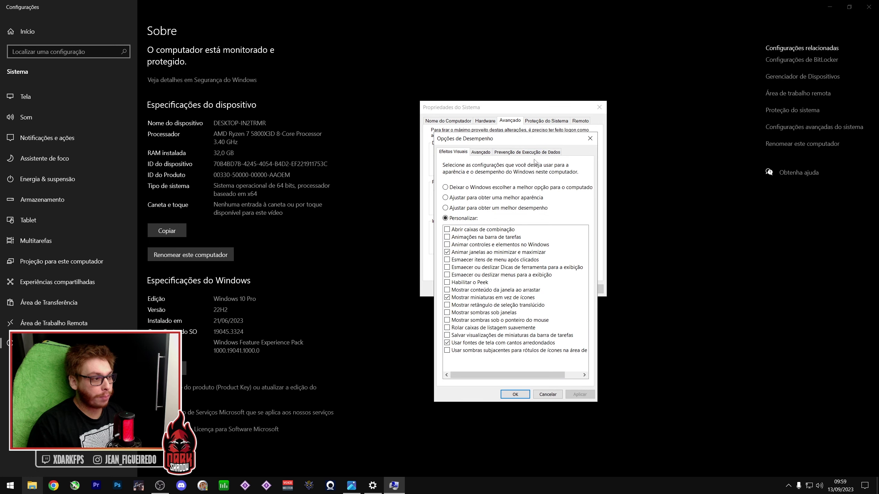
{"action": "left_click_drag", "start_coordinate": [490, 139], "coordinate": [470, 91]}
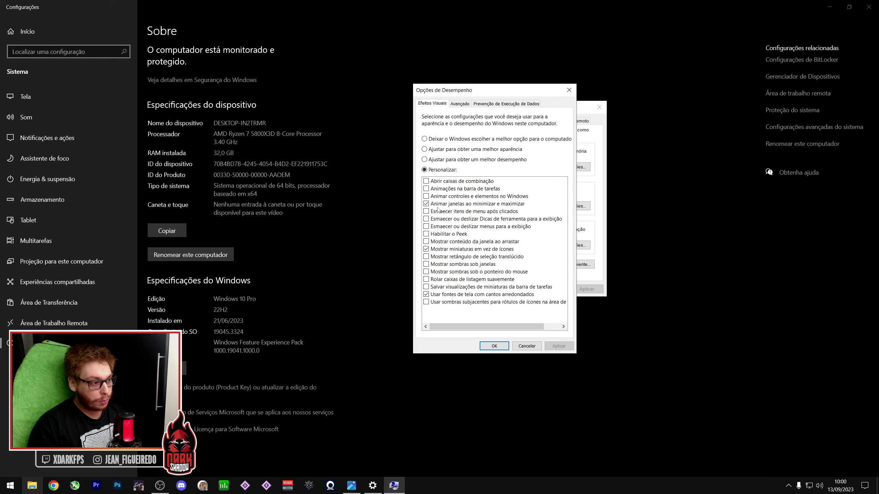
Step: Adjust the visual effects for best performance, re-enable only minimise/maximise window animation, thumbnails instead of icons and smooth-edged screen fonts, and confirm
{"action": "left_click", "coordinate": [438, 160]}
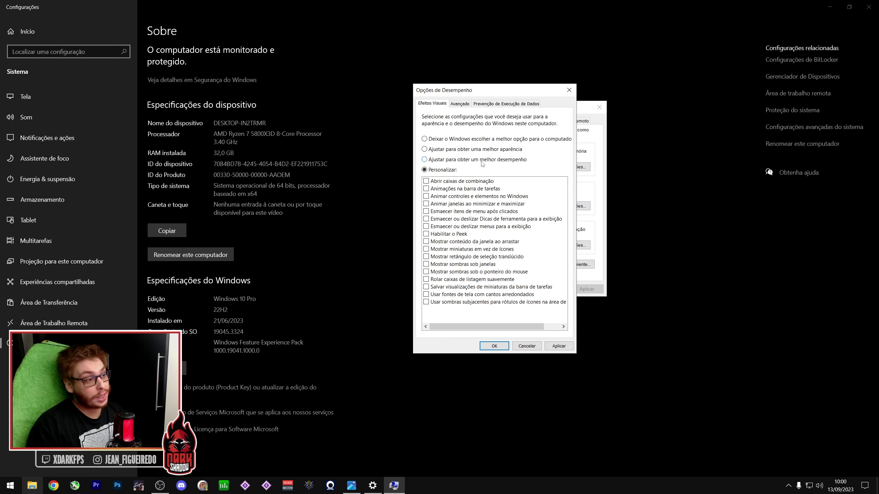
{"action": "left_click", "coordinate": [482, 161]}
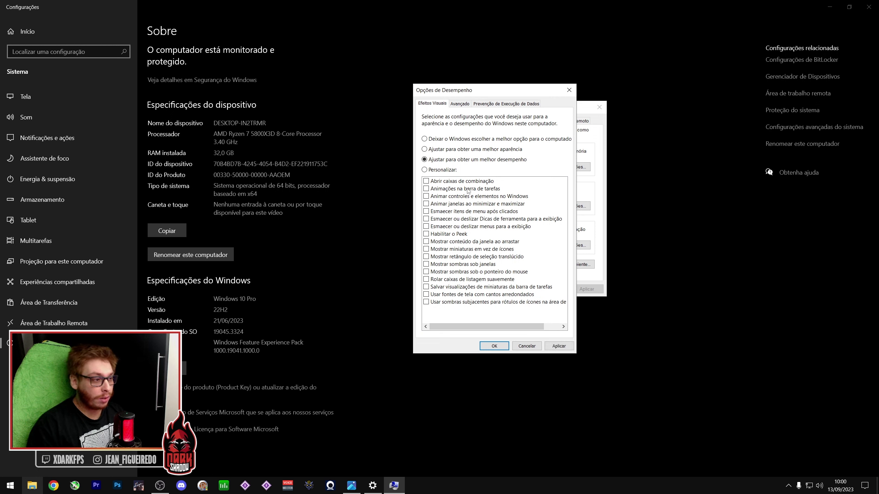
{"action": "left_click", "coordinate": [426, 204]}
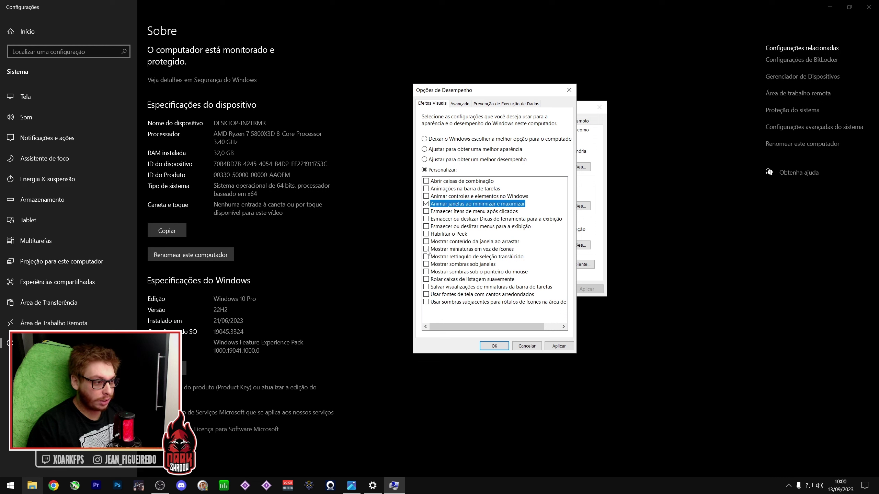
{"action": "left_click", "coordinate": [427, 250]}
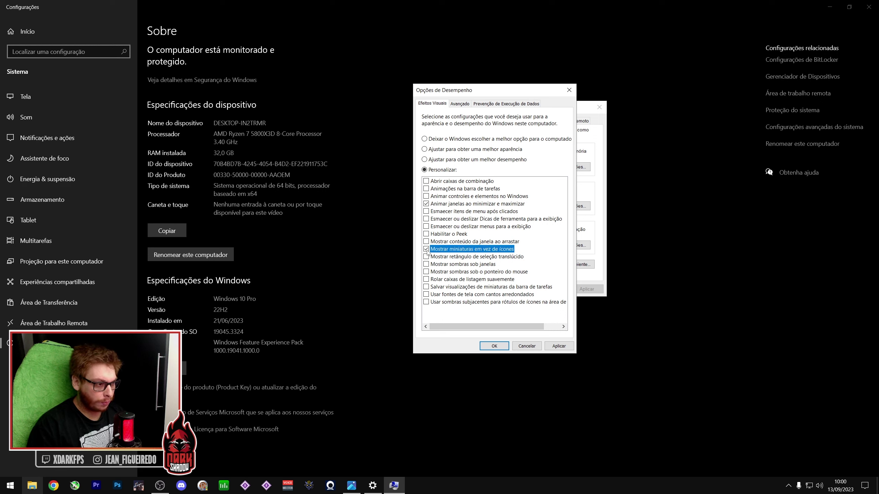
{"action": "left_click", "coordinate": [426, 295]}
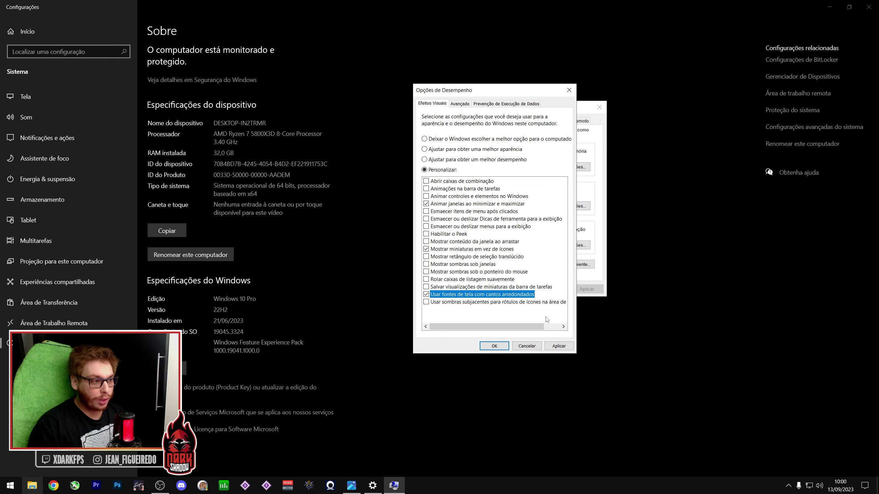
{"action": "left_click", "coordinate": [496, 347]}
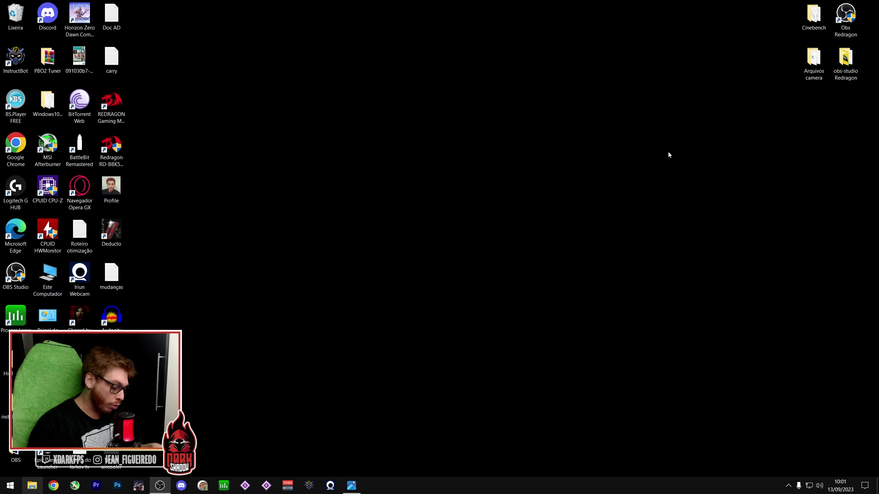
Step: Find the Windows mouse settings and examine the pointer options in the additional mouse properties
{"action": "key", "text": "super"}
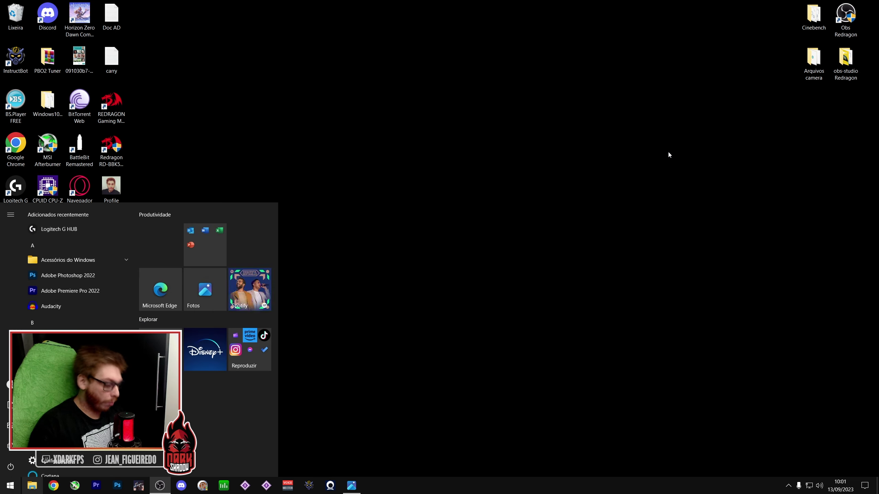
{"action": "type", "text": "ouse"}
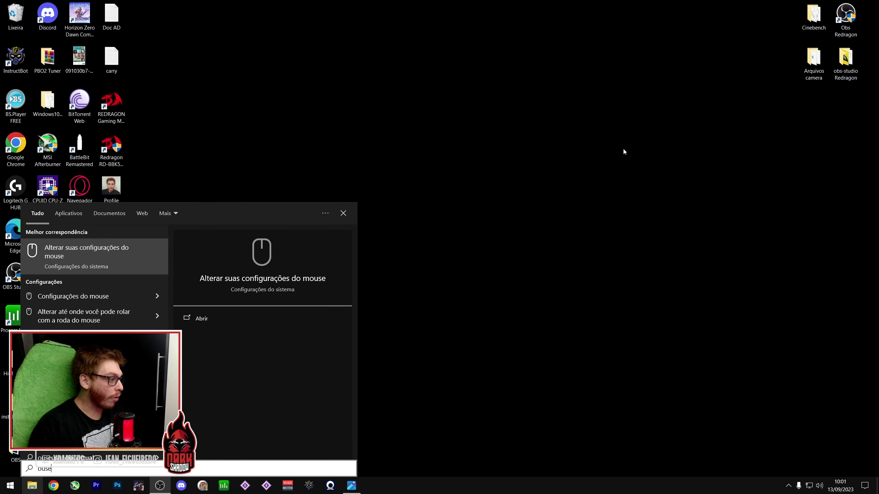
{"action": "left_click", "coordinate": [124, 250]}
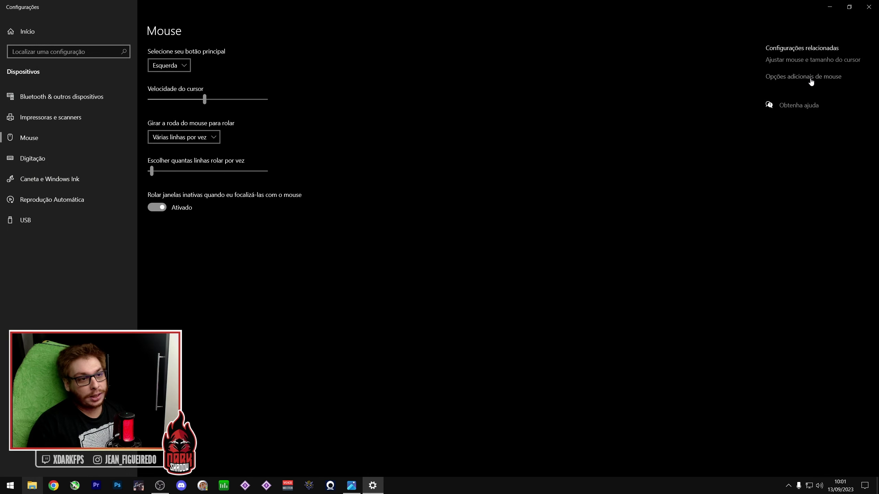
{"action": "left_click", "coordinate": [779, 79]}
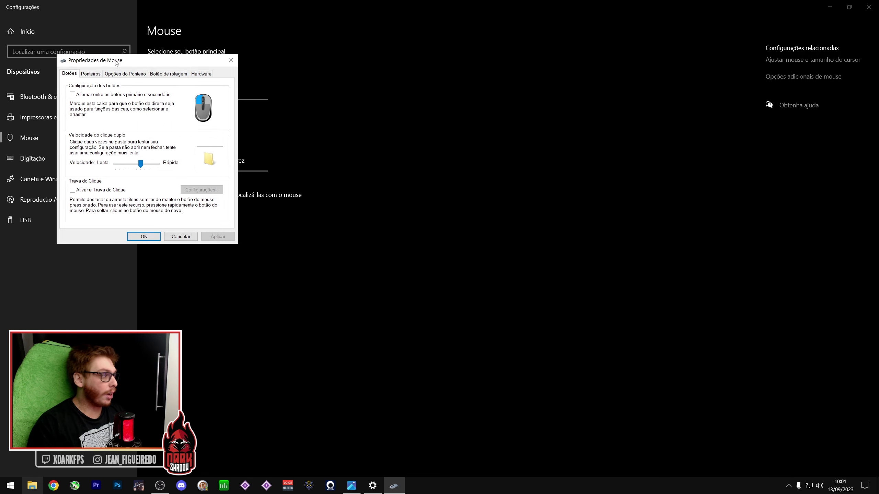
{"action": "left_click_drag", "start_coordinate": [116, 61], "coordinate": [339, 65]}
{"action": "left_click", "coordinate": [315, 78]}
{"action": "left_click", "coordinate": [341, 79]}
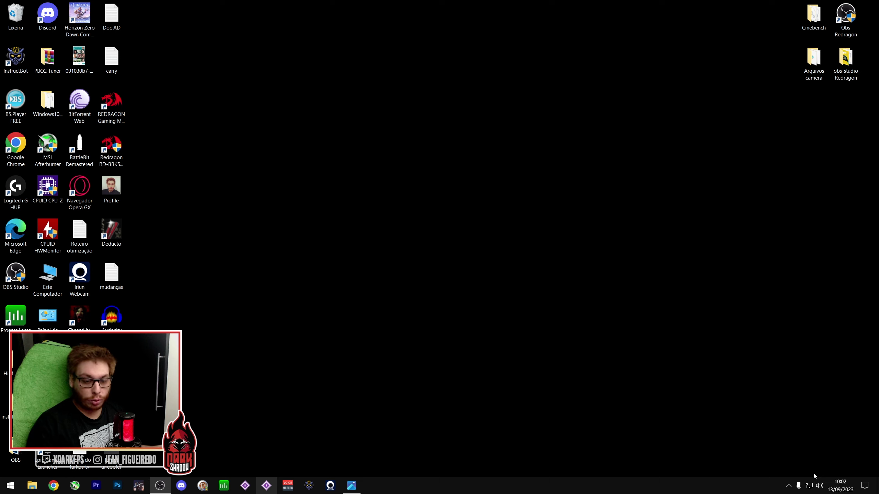
Step: Examine the spatial sound choices of the system's audio output, and leave them without choosing one
{"action": "right_click", "coordinate": [818, 483]}
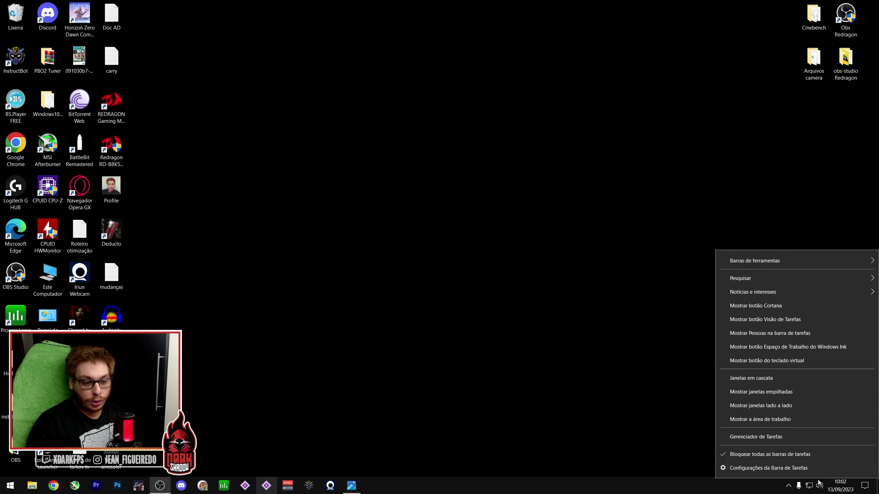
{"action": "right_click", "coordinate": [819, 486]}
{"action": "left_click", "coordinate": [826, 491]}
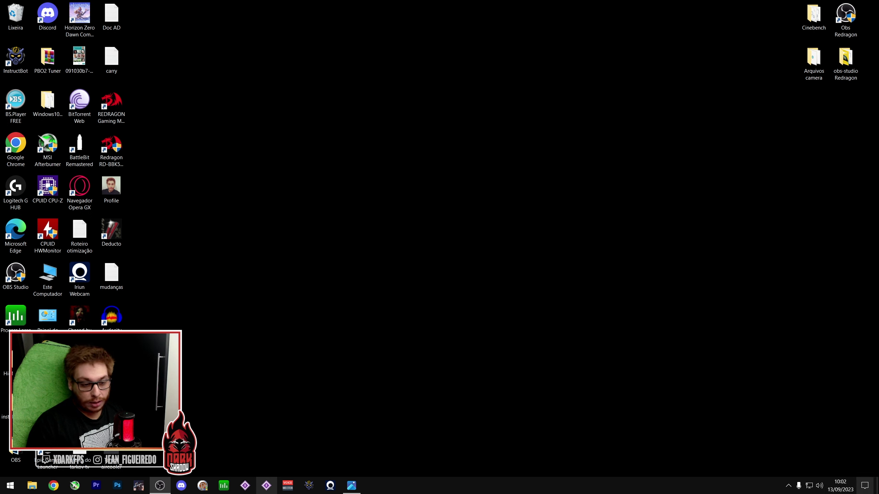
{"action": "right_click", "coordinate": [819, 487]}
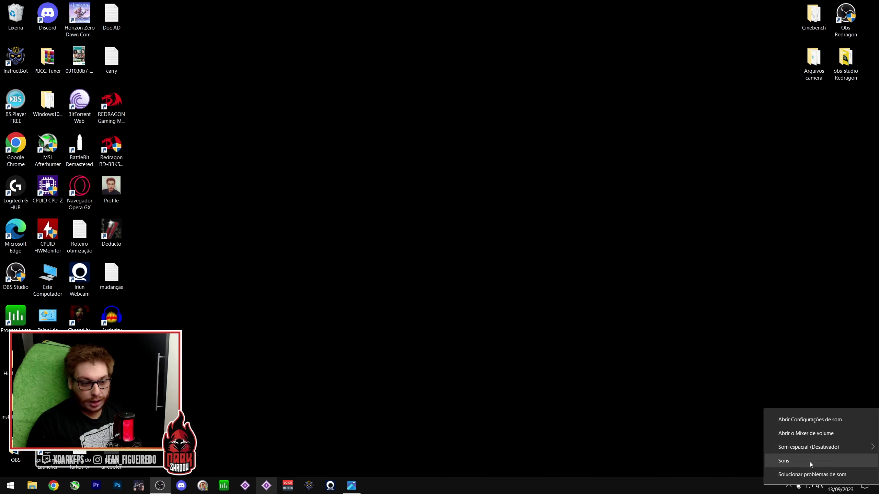
{"action": "mouse_move", "coordinate": [814, 451]}
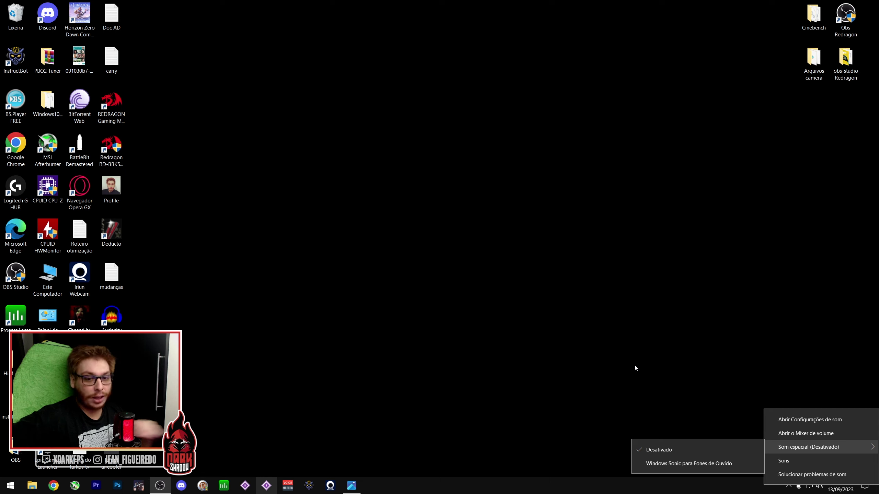
{"action": "left_click", "coordinate": [637, 365]}
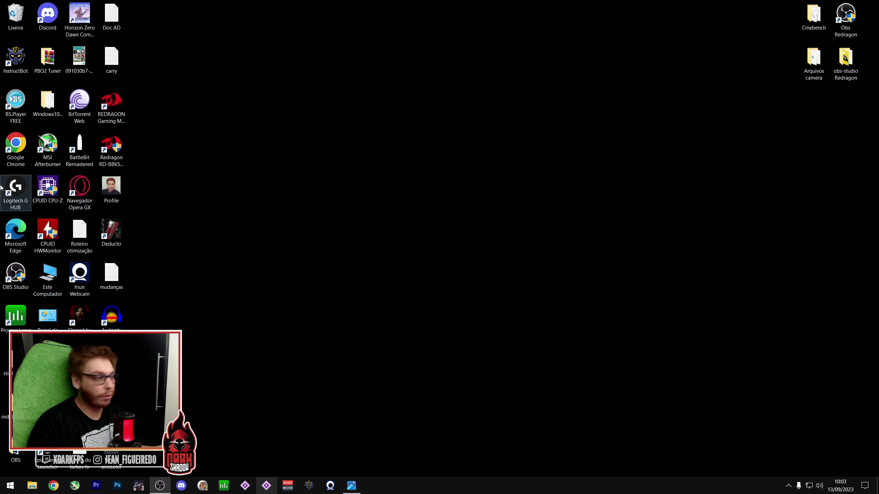
Step: Launch CPU-Z, check the memory speed in Task Manager's performance data, and close Task Manager
{"action": "double_click", "coordinate": [57, 204]}
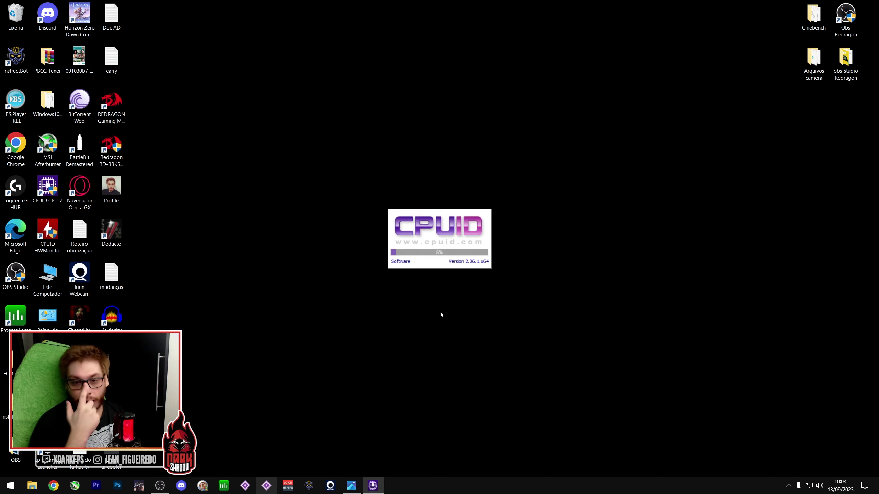
{"action": "right_click", "coordinate": [584, 485]}
{"action": "left_click", "coordinate": [628, 438]}
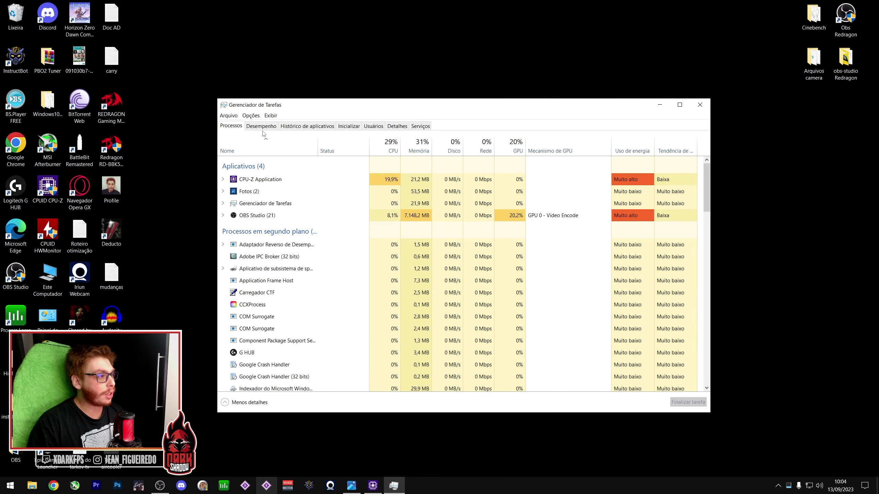
{"action": "left_click", "coordinate": [261, 126]}
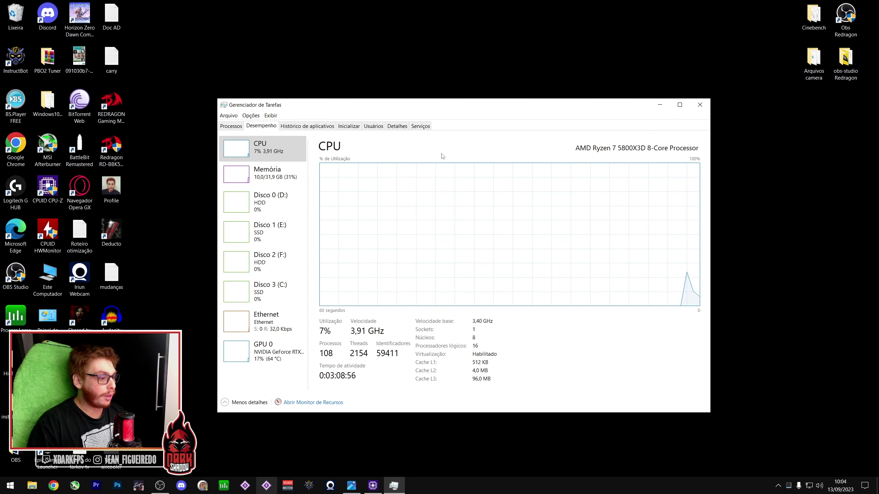
{"action": "left_click", "coordinate": [274, 173]}
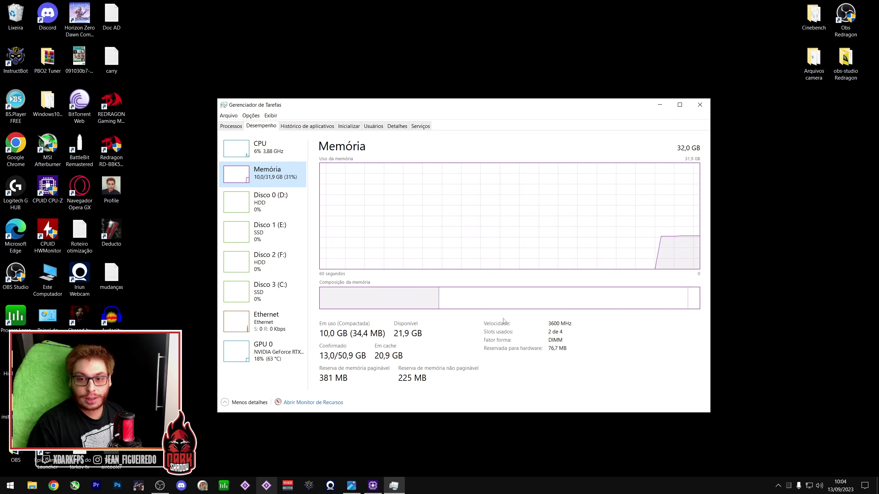
{"action": "left_click", "coordinate": [699, 105]}
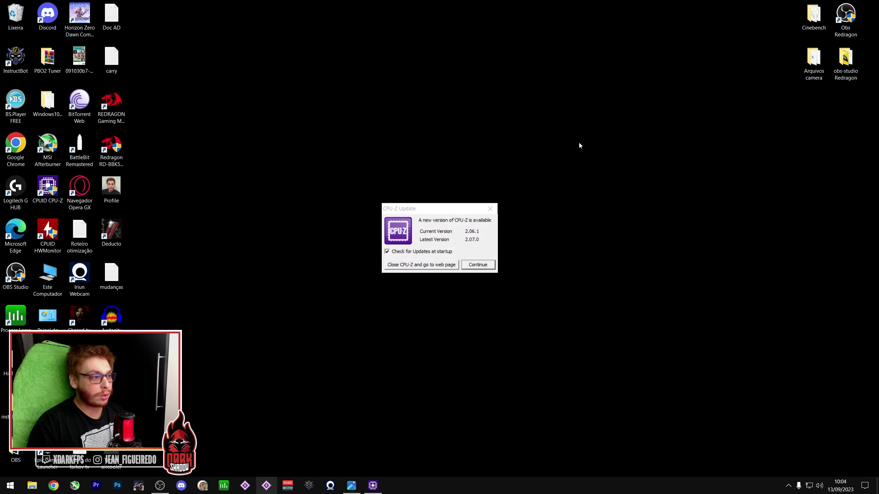
Step: Skip the CPU-Z update, examine the memory's channel mode, frequency and timings, and close CPU-Z
{"action": "left_click", "coordinate": [477, 262]}
{"action": "left_click", "coordinate": [409, 170]}
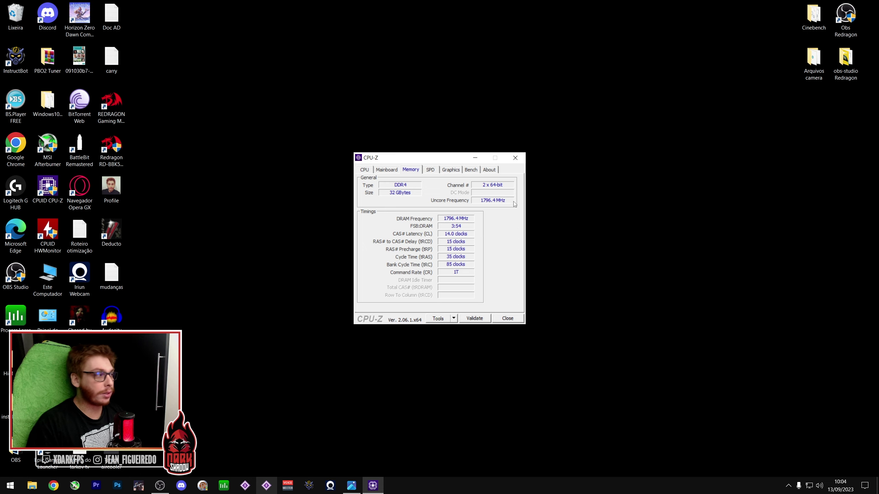
{"action": "key", "text": "alt+F4"}
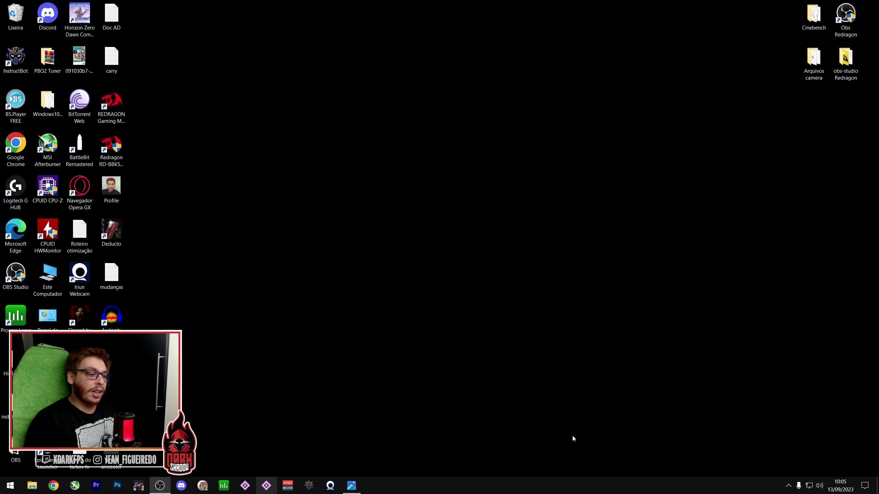
Step: Open Task Manager and examine which programs are enabled to start with Windows
{"action": "right_click", "coordinate": [584, 485]}
{"action": "left_click", "coordinate": [619, 449]}
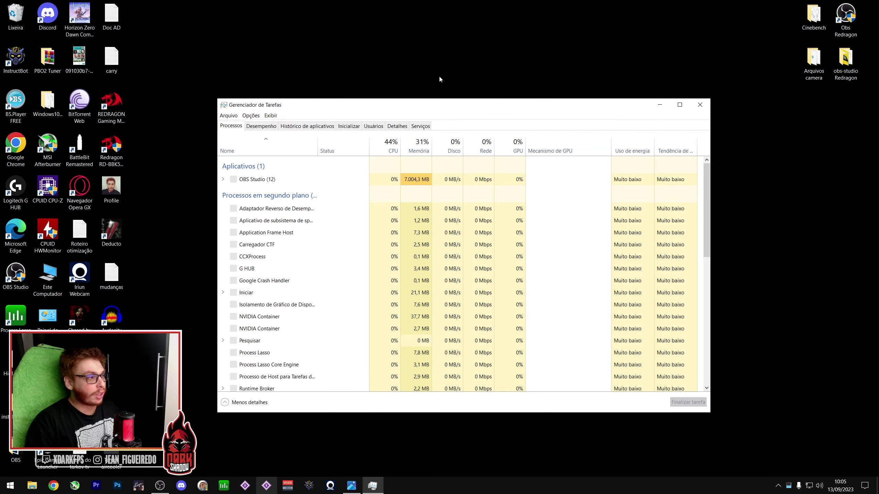
{"action": "left_click", "coordinate": [348, 126]}
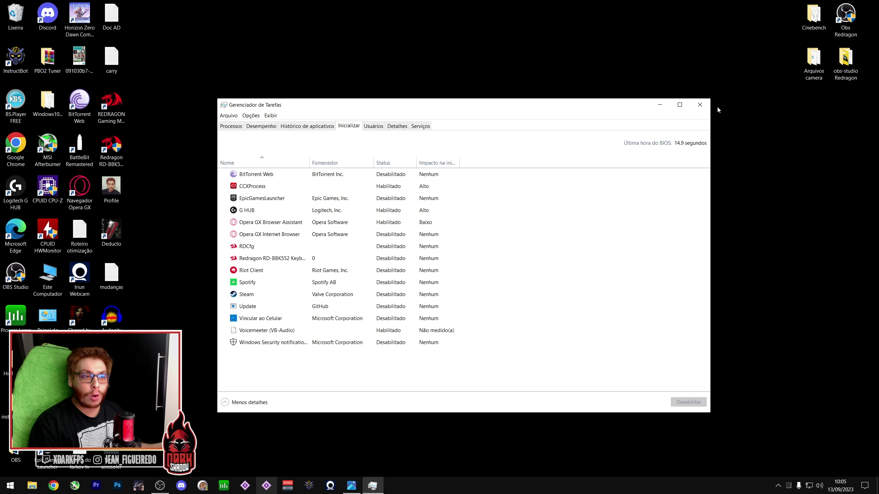
Step: Close Task Manager, examine the Xbox Game Bar, captures and Game Mode settings in Windows, and close Settings
{"action": "left_click", "coordinate": [700, 105]}
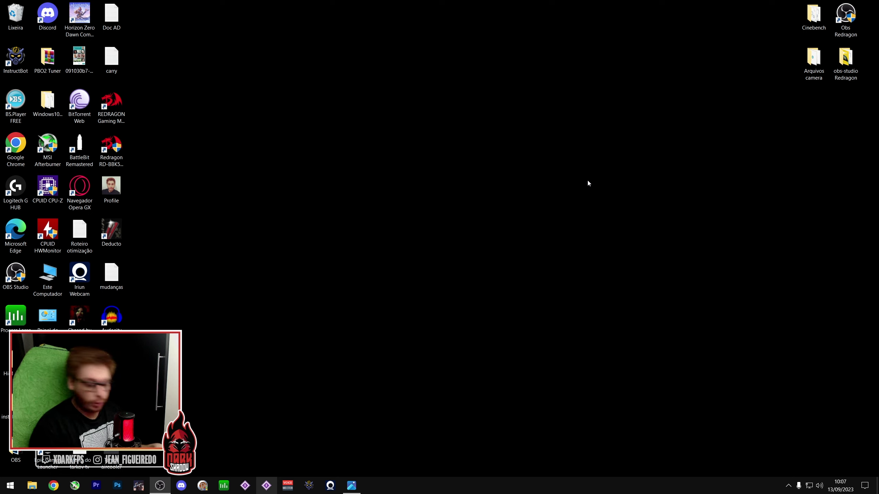
{"action": "key", "text": "super"}
{"action": "type", "text": "ga"}
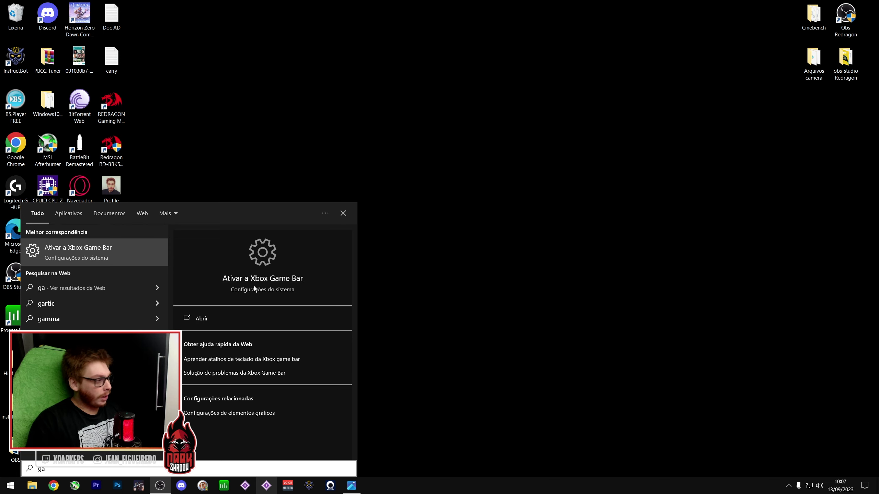
{"action": "left_click", "coordinate": [85, 250]}
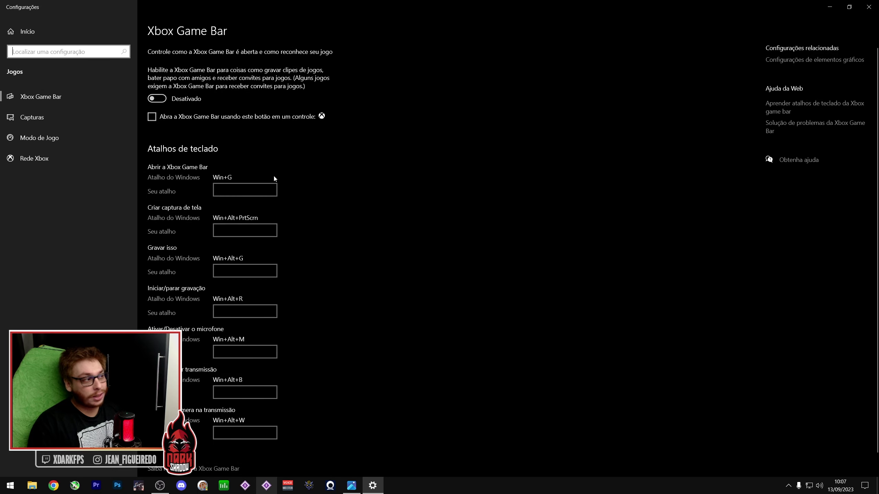
{"action": "left_click", "coordinate": [44, 113]}
{"action": "left_click", "coordinate": [44, 114]}
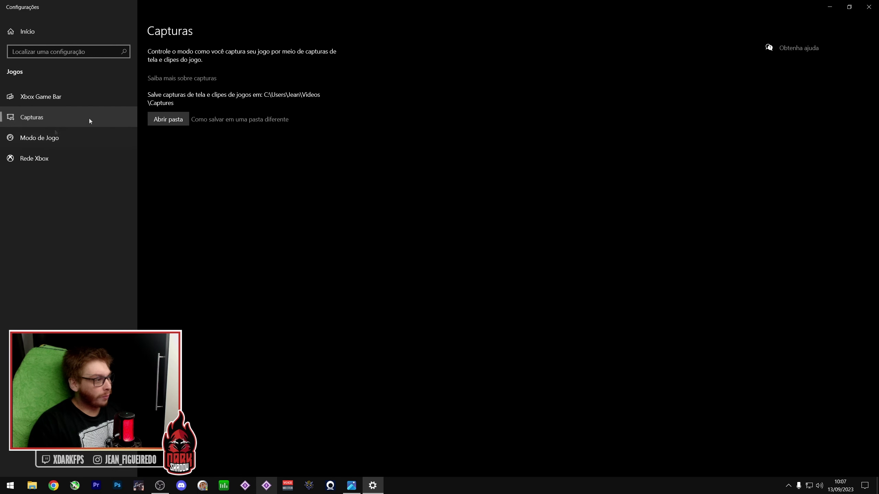
{"action": "left_click", "coordinate": [52, 98]}
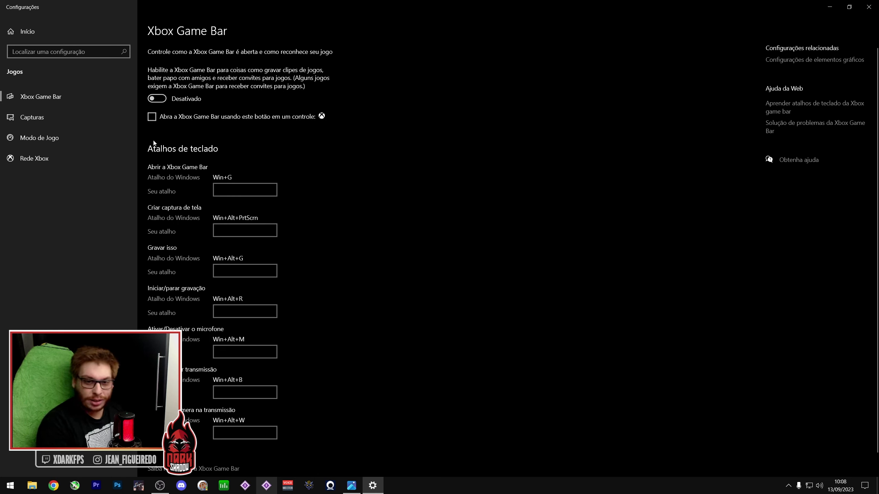
{"action": "left_click", "coordinate": [37, 140]}
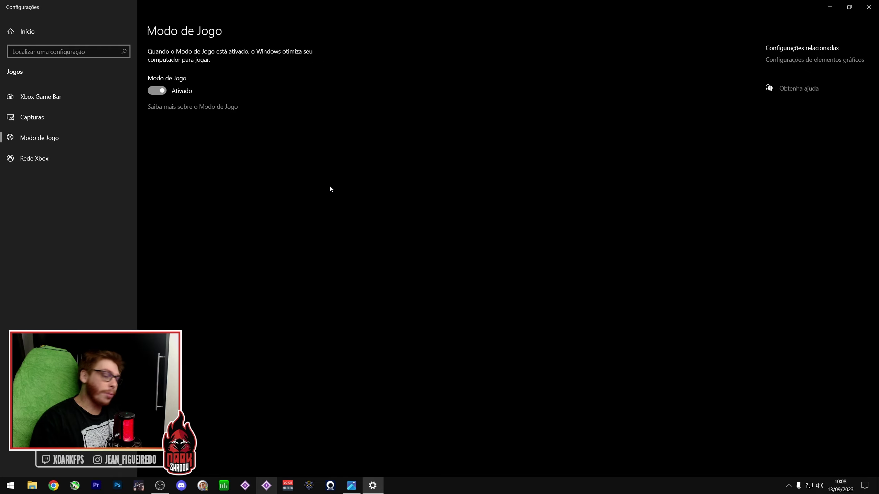
{"action": "key", "text": "alt+F4"}
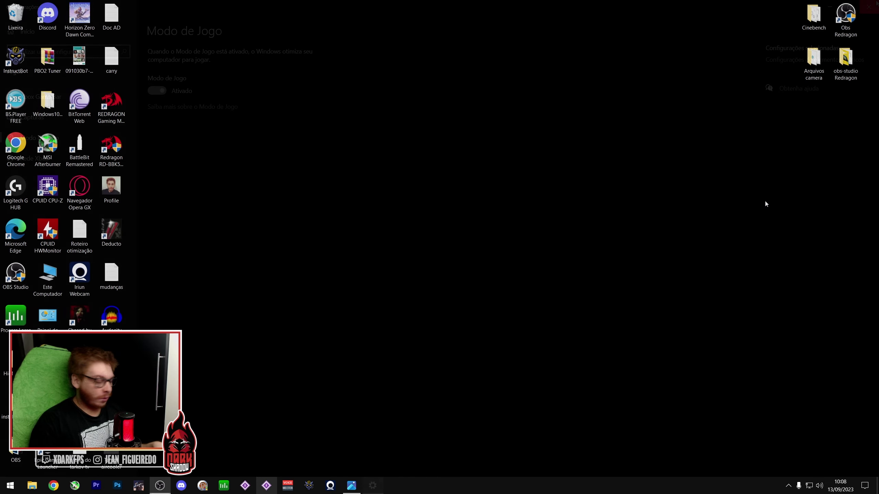
Step: Open the Windows graphics settings, examine the graphics preference options of EscapeFromTarkov.exe, and leave them without saving
{"action": "key", "text": "super"}
{"action": "type", "text": "gp"}
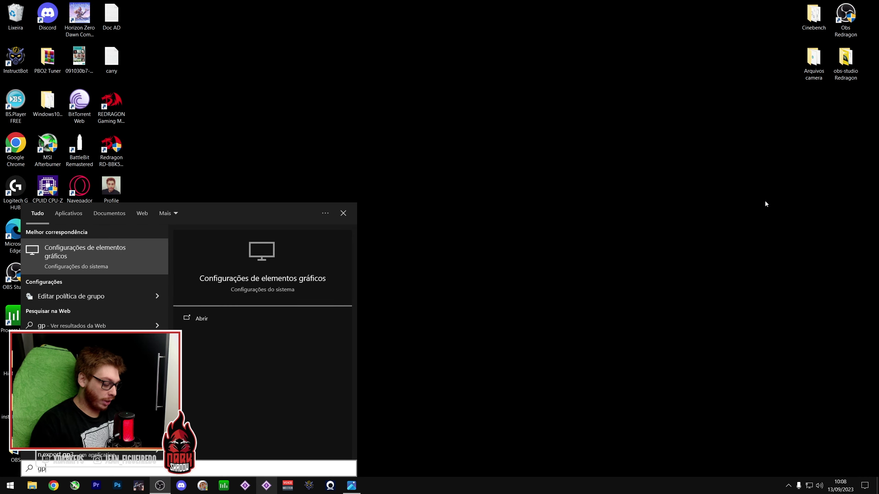
{"action": "type", "text": "u"}
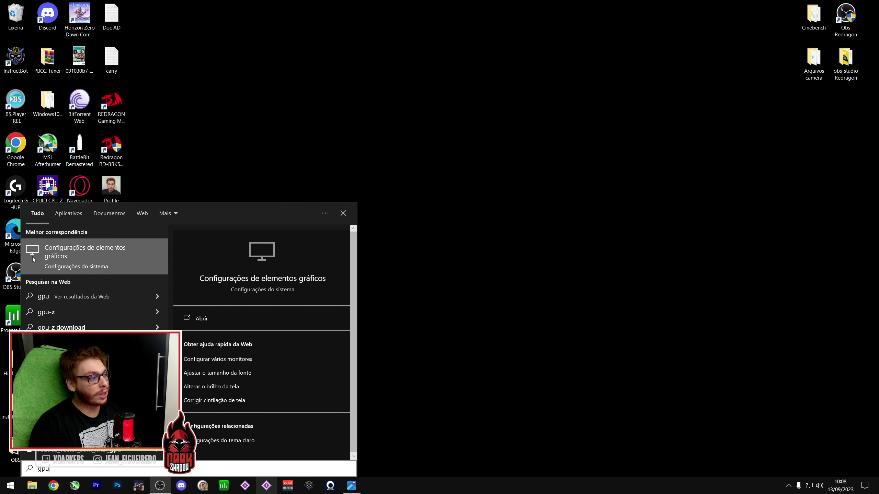
{"action": "left_click", "coordinate": [105, 256]}
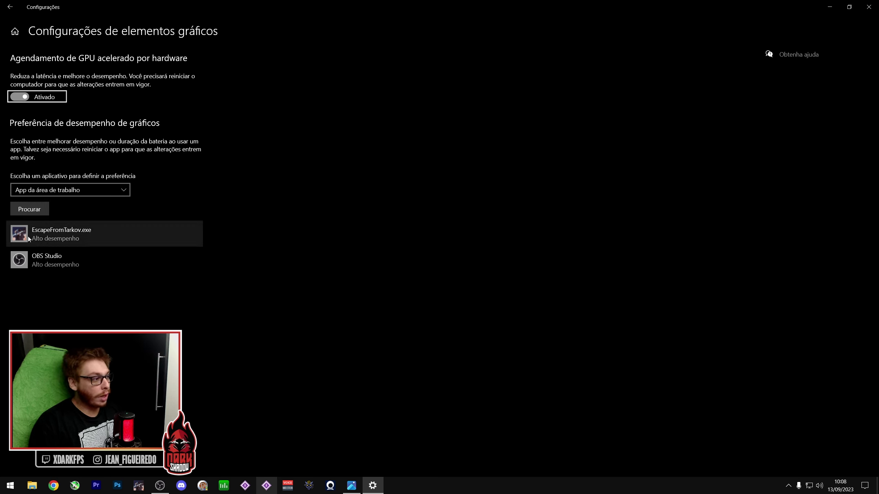
{"action": "left_click", "coordinate": [152, 240]}
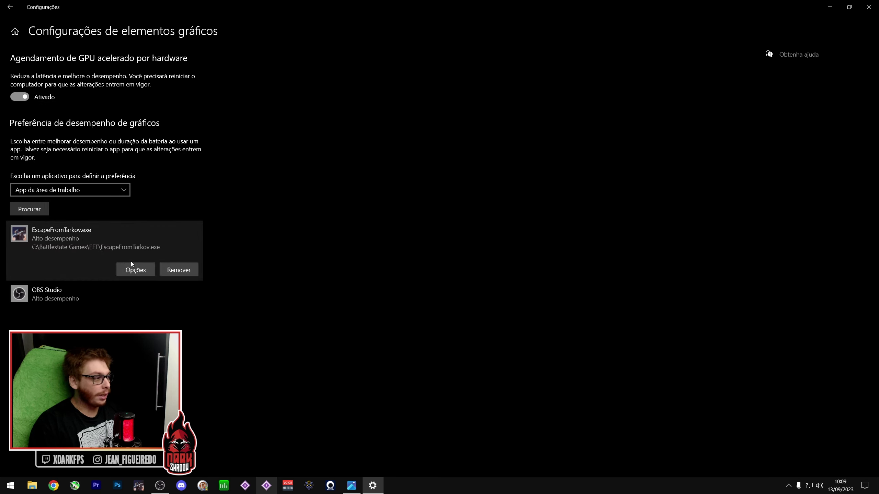
{"action": "left_click", "coordinate": [131, 271]}
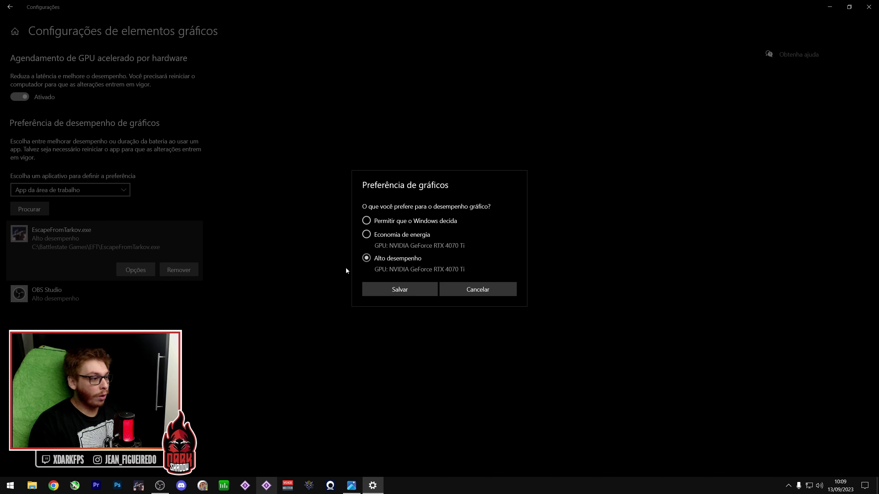
{"action": "left_click", "coordinate": [473, 291]}
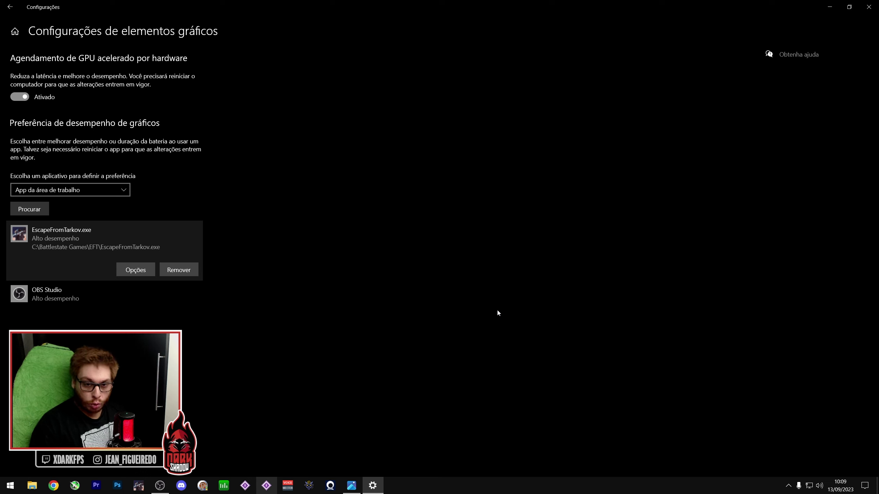
{"action": "key", "text": "Tab"}
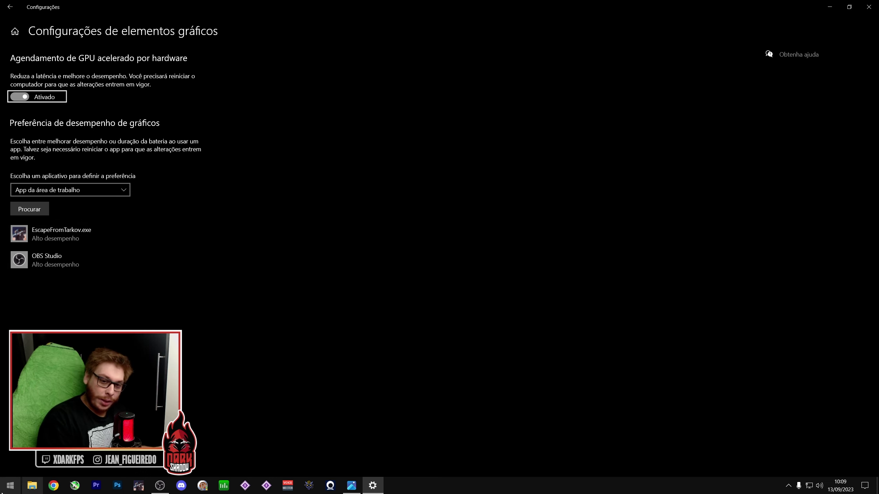